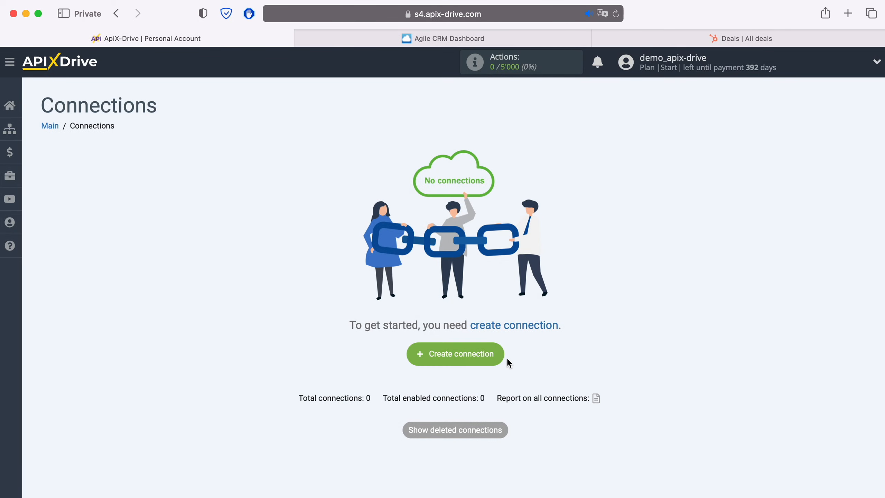
Step: Start a new connection with Agile CRM as the source and Get CONTACTS (new) as its action
{"action": "left_click", "coordinate": [495, 352]}
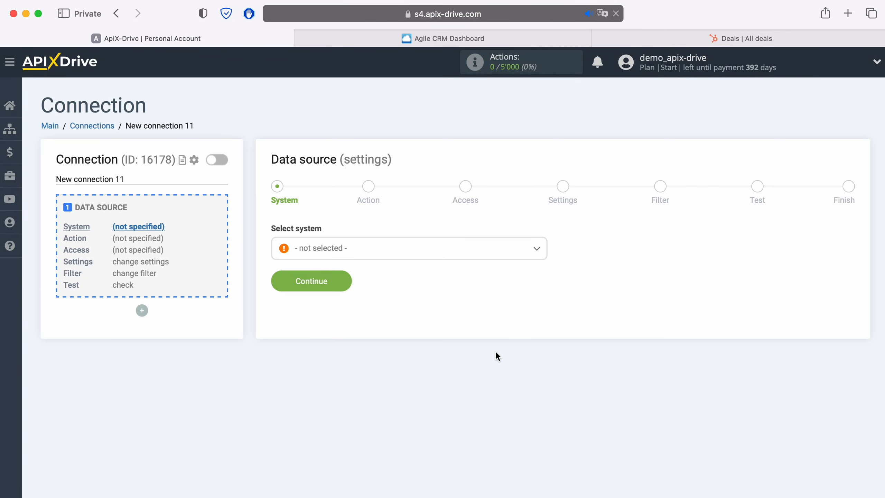
{"action": "left_click", "coordinate": [390, 251]}
{"action": "left_click", "coordinate": [335, 376]}
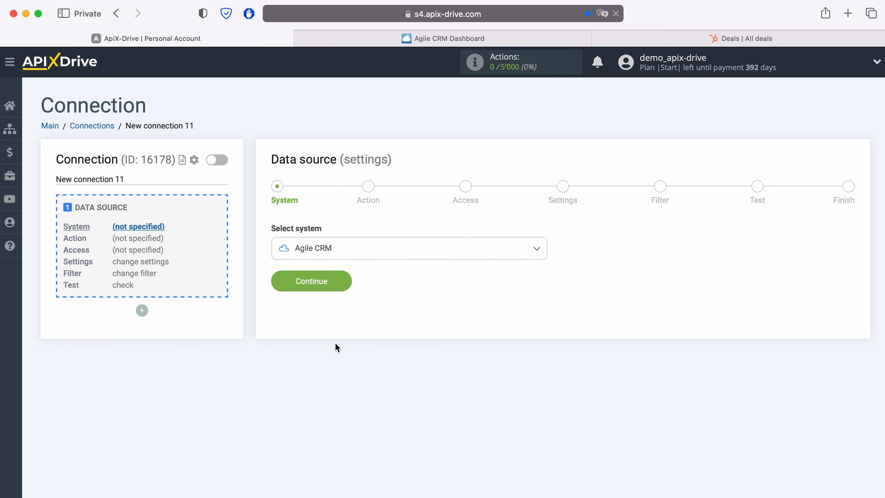
{"action": "left_click", "coordinate": [344, 286]}
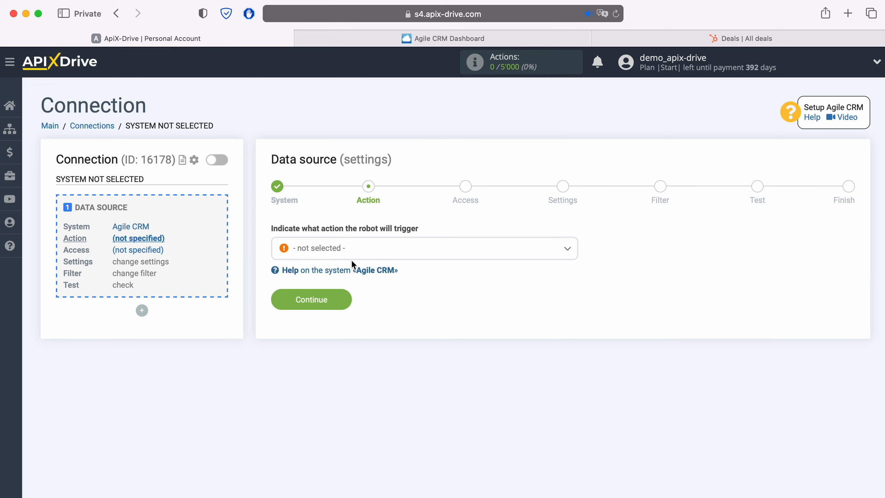
{"action": "left_click", "coordinate": [357, 252]}
{"action": "left_click", "coordinate": [355, 307]}
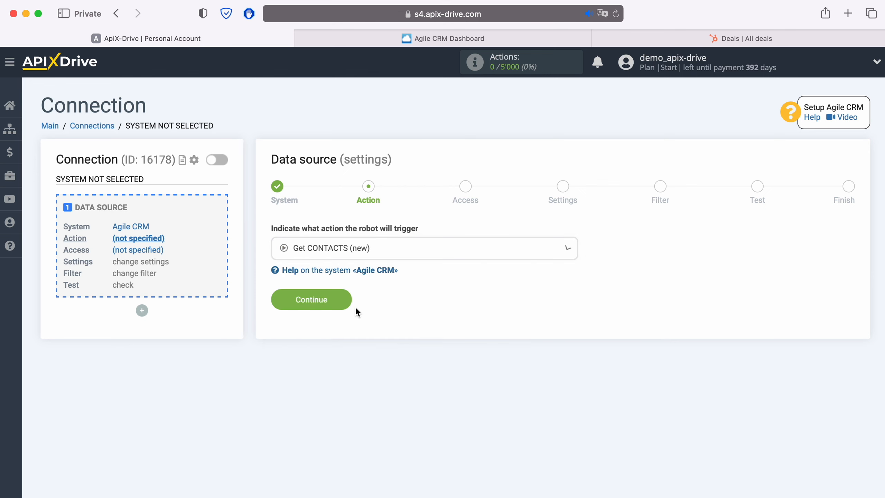
{"action": "left_click", "coordinate": [347, 300]}
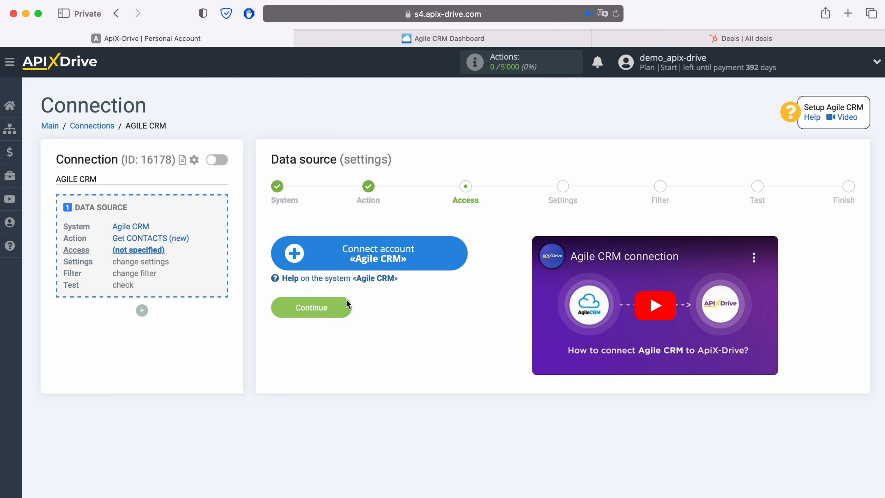
Step: Open the Agile CRM account form and copy the apixdrivecom subdomain from Agile CRM's page address
{"action": "left_click", "coordinate": [458, 257]}
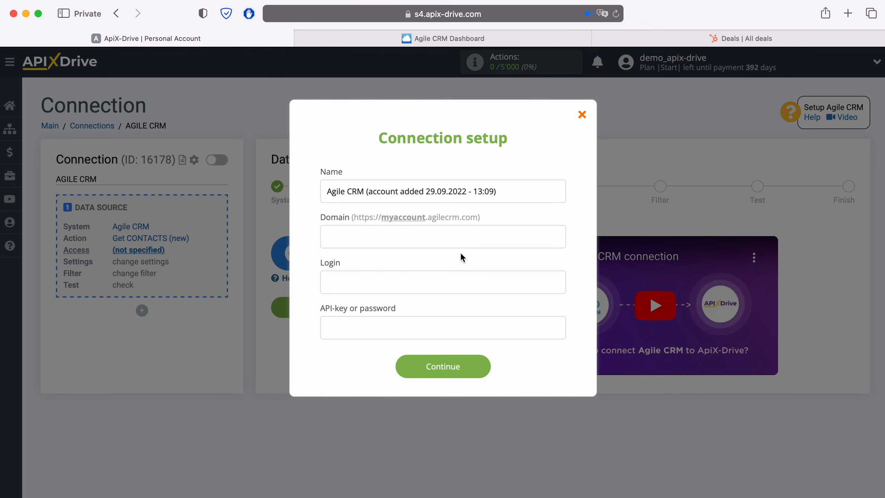
{"action": "left_click", "coordinate": [508, 36]}
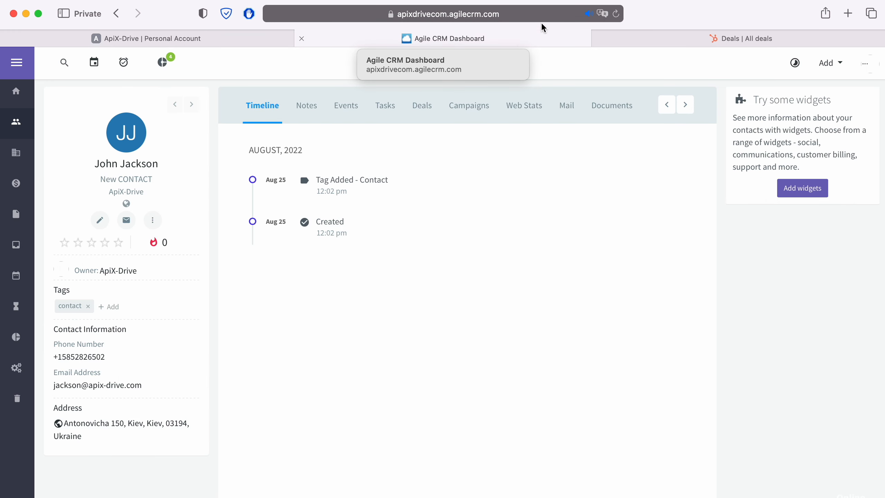
{"action": "left_click", "coordinate": [488, 13]}
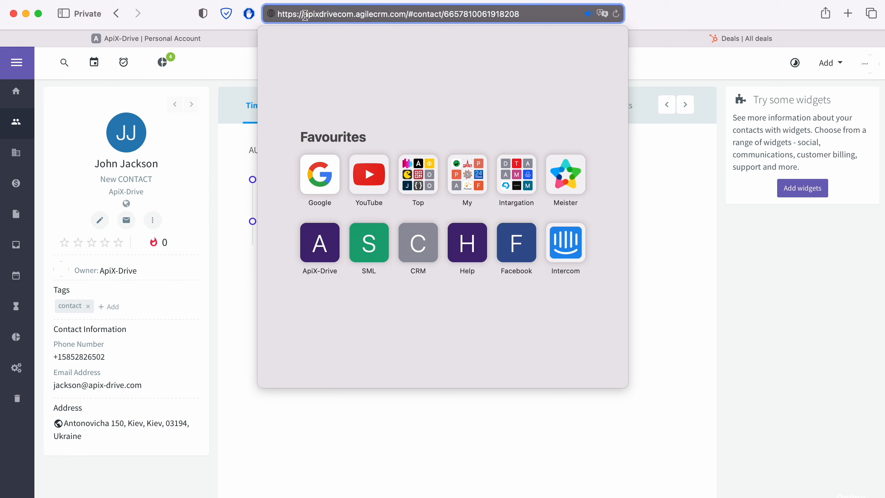
{"action": "left_click_drag", "start_coordinate": [303, 15], "coordinate": [354, 15]}
{"action": "right_click", "coordinate": [335, 15]}
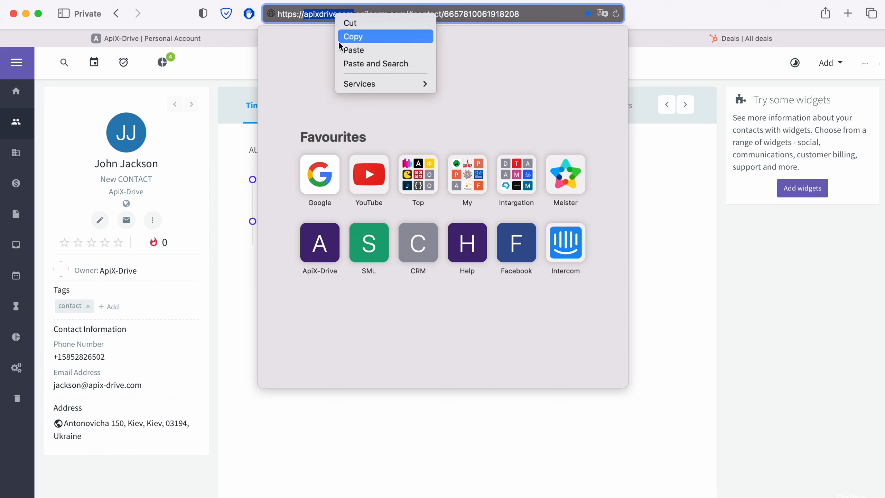
{"action": "left_click", "coordinate": [339, 37]}
{"action": "left_click", "coordinate": [214, 38]}
{"action": "right_click", "coordinate": [355, 239]}
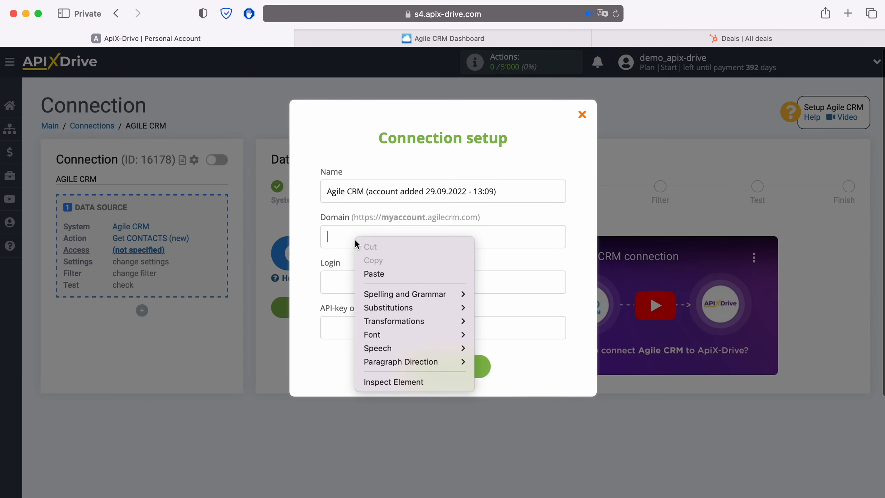
Step: Paste apixdrivecom into Domain and enter the account e-mail as the Login
{"action": "left_click", "coordinate": [369, 273]}
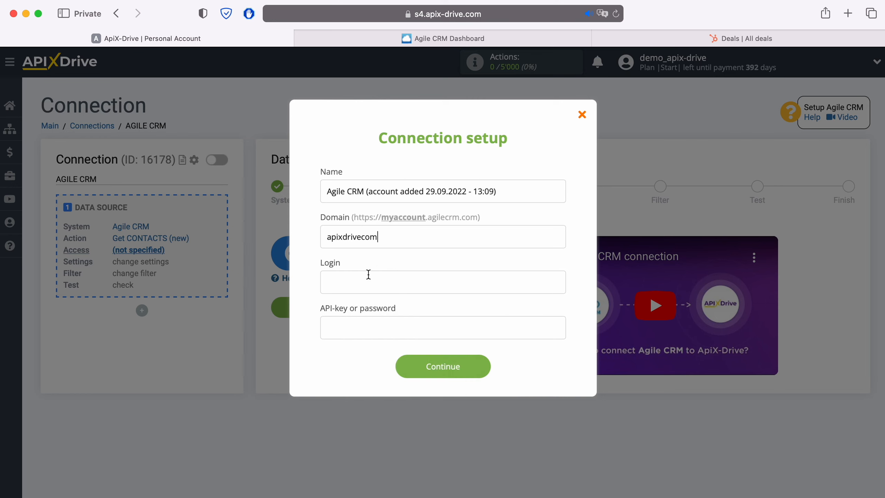
{"action": "left_click", "coordinate": [351, 286]}
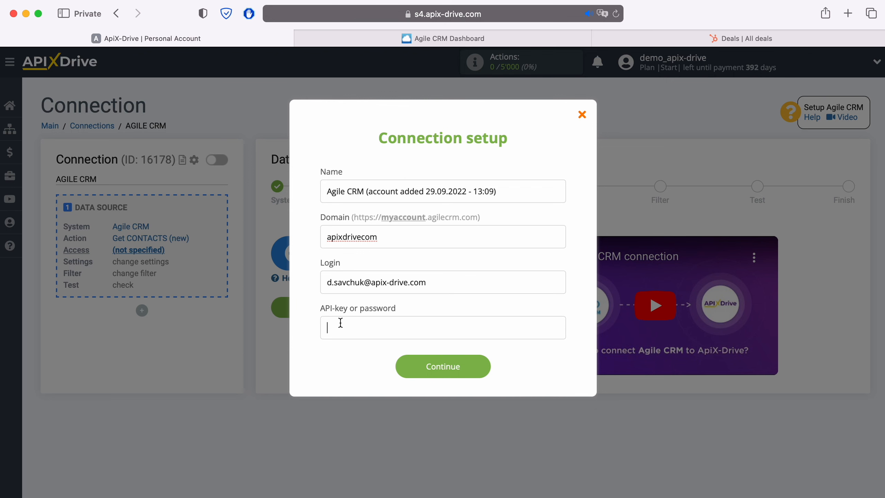
{"action": "left_click", "coordinate": [507, 39]}
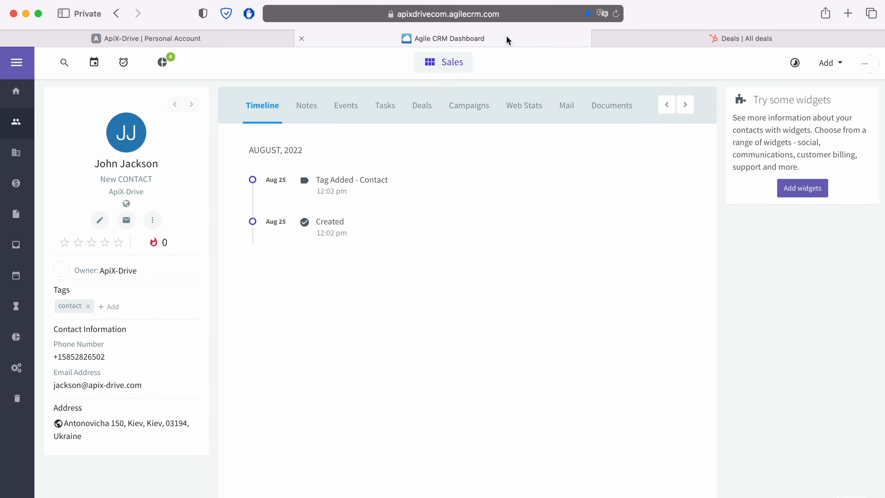
Step: Copy the REST API key from Agile CRM's Admin Settings > Developers & API page
{"action": "left_click", "coordinate": [866, 70]}
{"action": "left_click", "coordinate": [767, 134]}
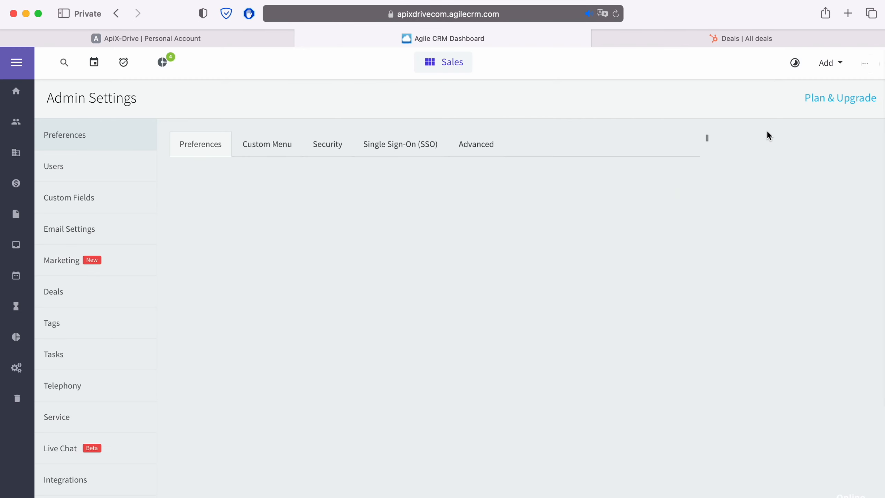
{"action": "scroll", "coordinate": [118, 354], "scroll_direction": "down", "scroll_amount": 3}
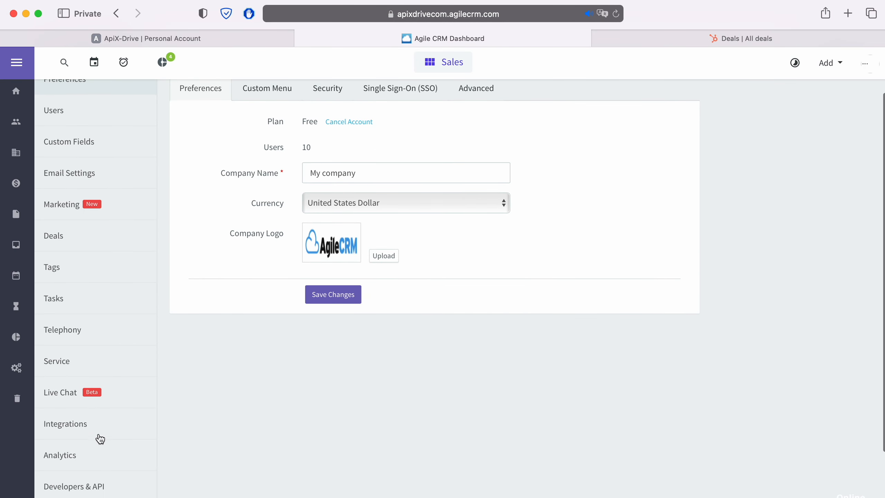
{"action": "left_click", "coordinate": [105, 484]}
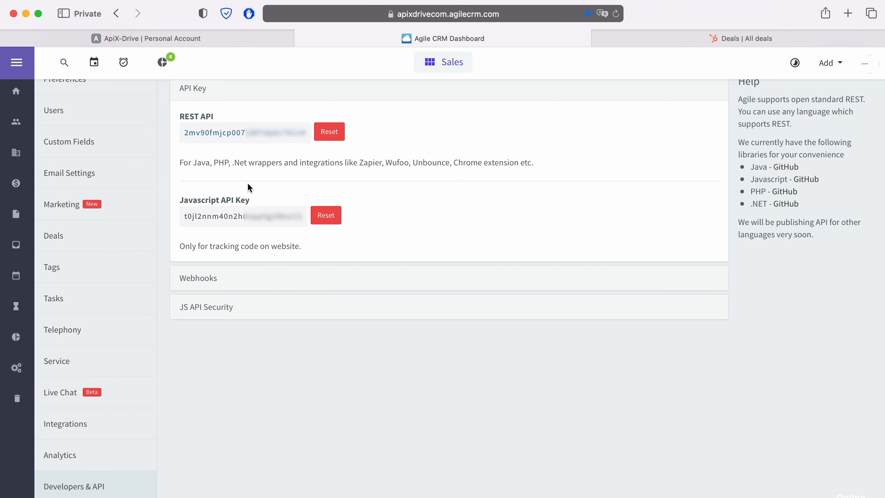
{"action": "left_click_drag", "start_coordinate": [306, 132], "coordinate": [200, 133]}
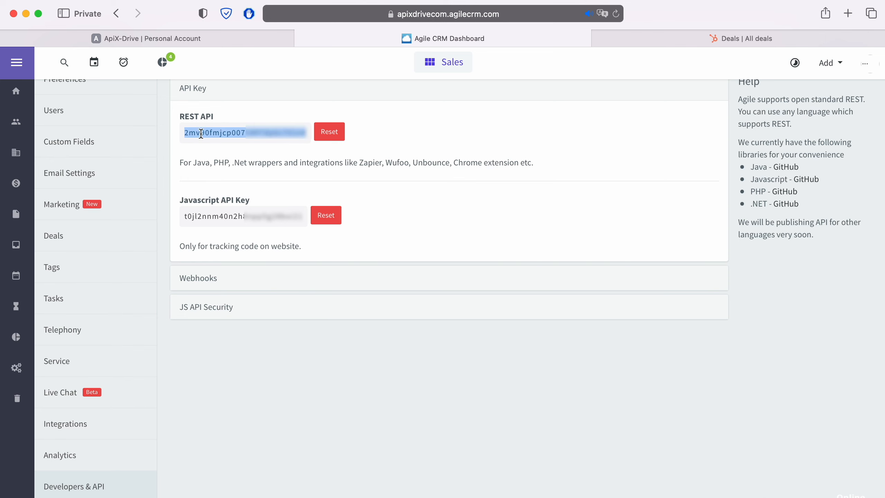
{"action": "right_click", "coordinate": [200, 134]}
{"action": "left_click", "coordinate": [220, 189]}
{"action": "left_click", "coordinate": [213, 38]}
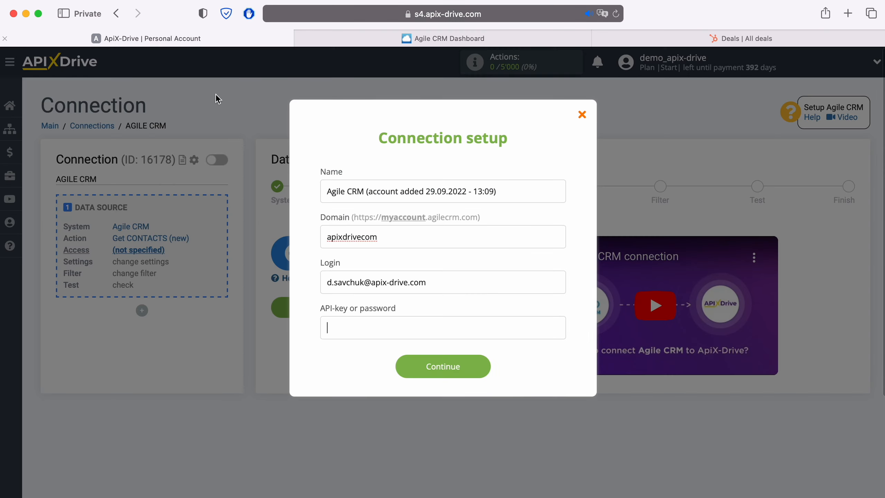
Step: Paste the REST API key, connect the Agile CRM account and keep its login selected
{"action": "right_click", "coordinate": [327, 327]}
{"action": "left_click", "coordinate": [355, 360]}
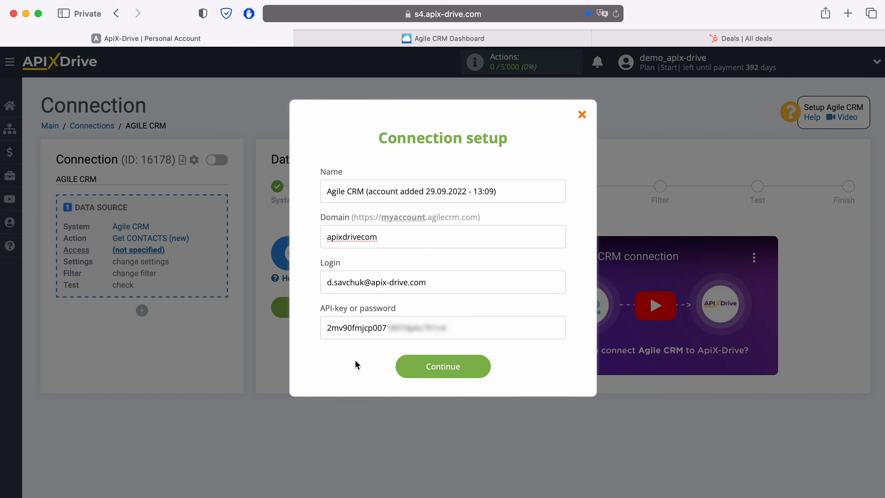
{"action": "left_click", "coordinate": [487, 369]}
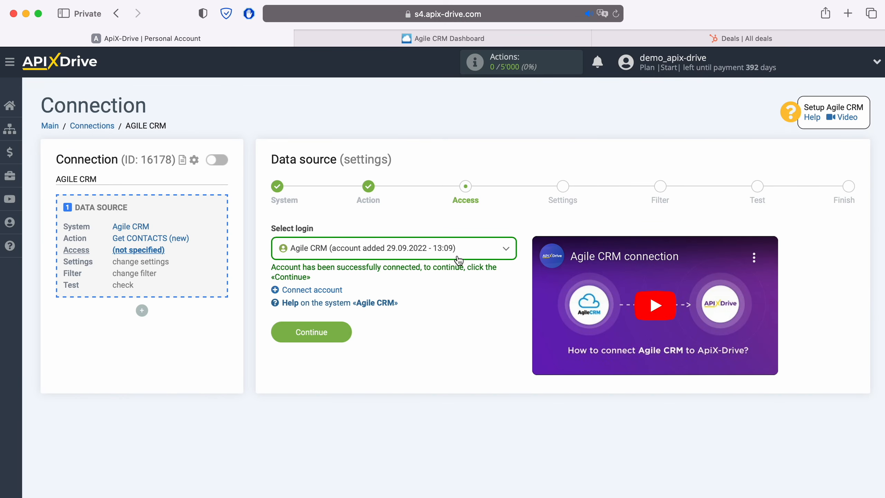
{"action": "left_click", "coordinate": [458, 260]}
{"action": "left_click", "coordinate": [449, 324]}
{"action": "left_click", "coordinate": [350, 332]}
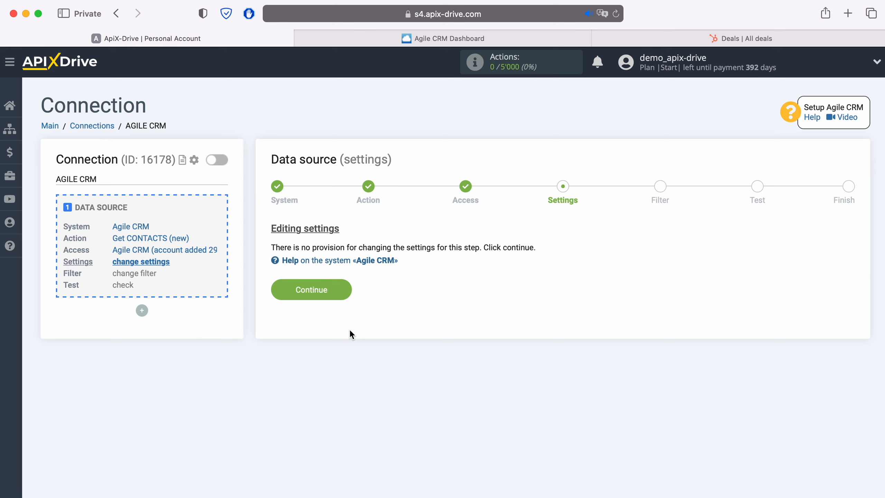
Step: Skip the filter, review the loaded test contact and move on to the data destination
{"action": "left_click", "coordinate": [346, 291]}
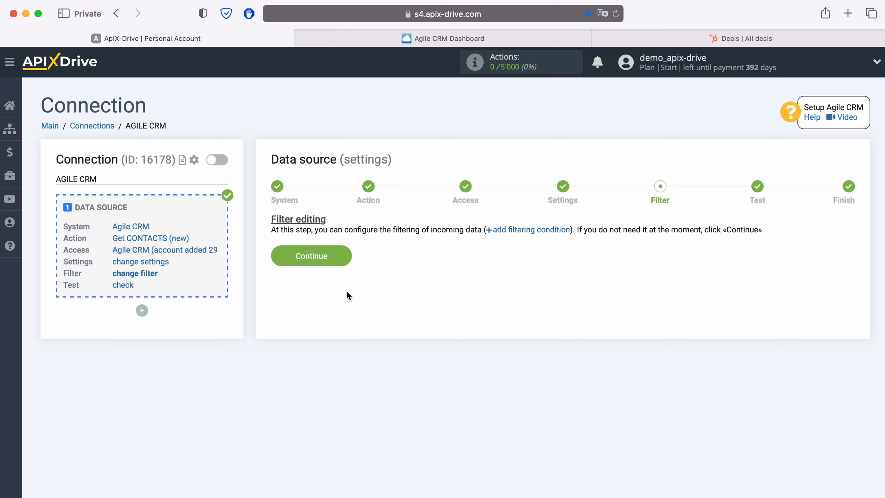
{"action": "left_click", "coordinate": [345, 257]}
{"action": "scroll", "coordinate": [344, 255], "scroll_direction": "down", "scroll_amount": 1}
{"action": "scroll", "coordinate": [345, 256], "scroll_direction": "down", "scroll_amount": 3}
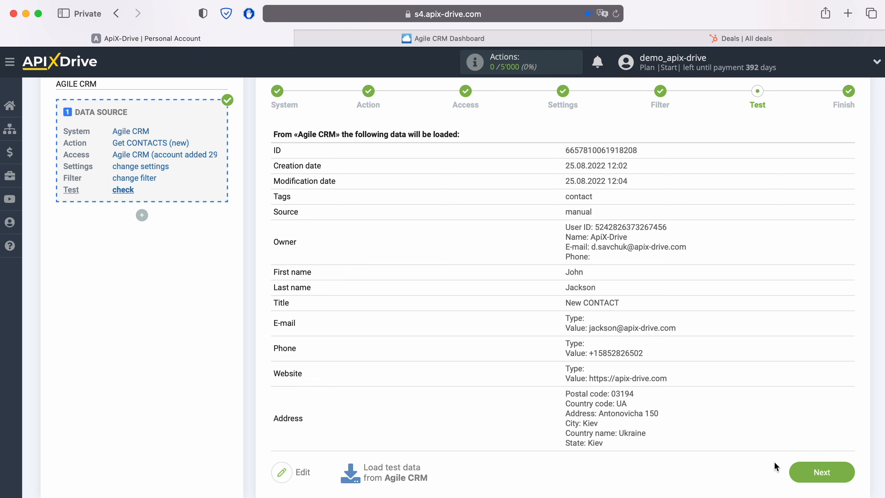
{"action": "left_click", "coordinate": [842, 469]}
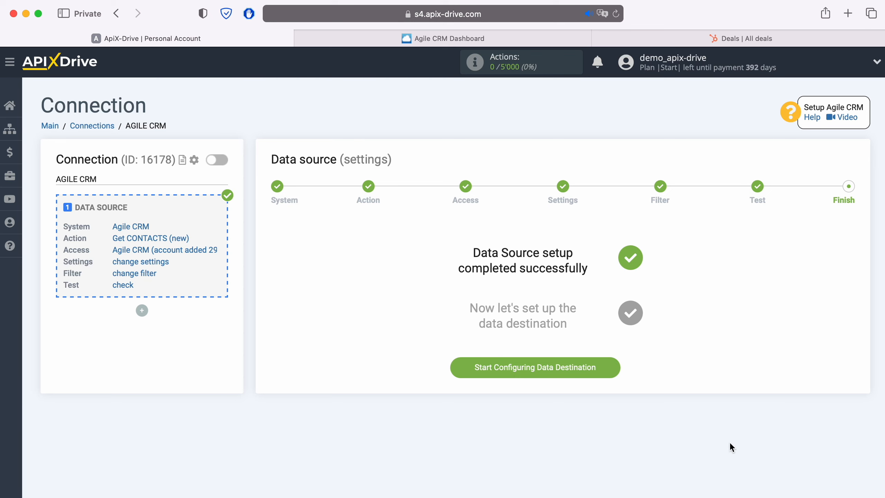
{"action": "left_click", "coordinate": [614, 370]}
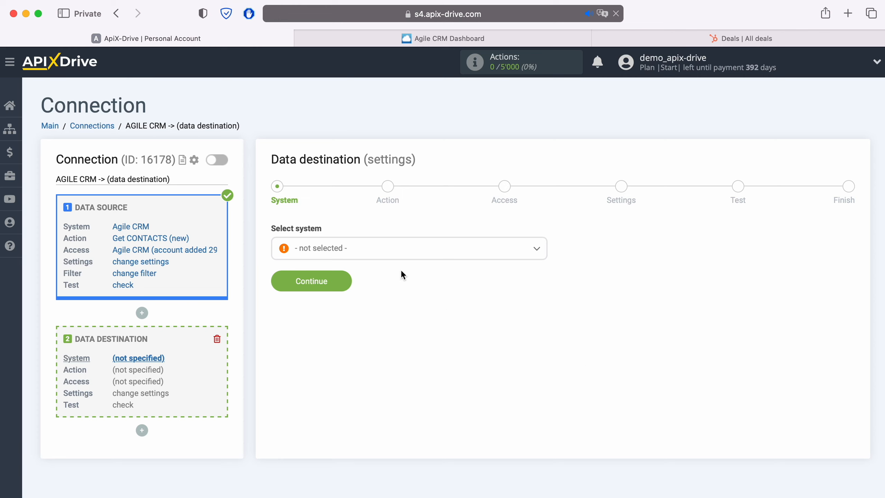
Step: Set HubSpot as the destination with the Create DEAL action and start connecting a HubSpot account
{"action": "left_click", "coordinate": [393, 253]}
{"action": "scroll", "coordinate": [394, 319], "scroll_direction": "down", "scroll_amount": 6}
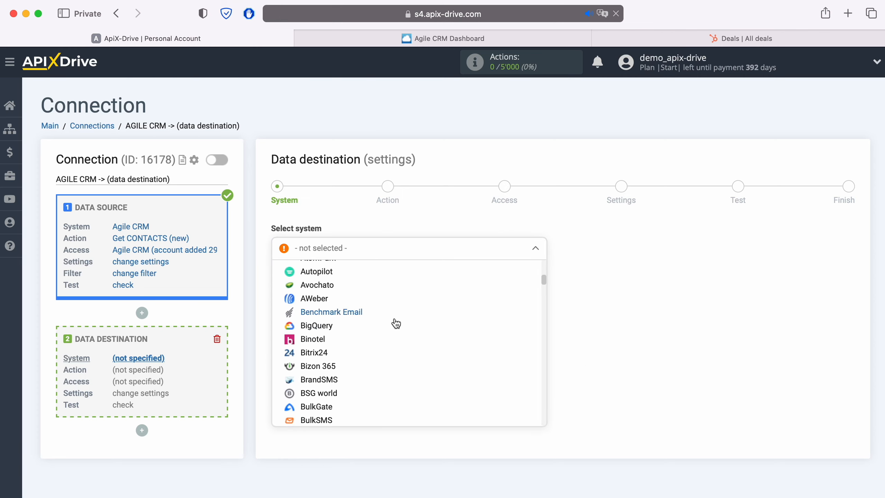
{"action": "scroll", "coordinate": [396, 323], "scroll_direction": "down", "scroll_amount": 12}
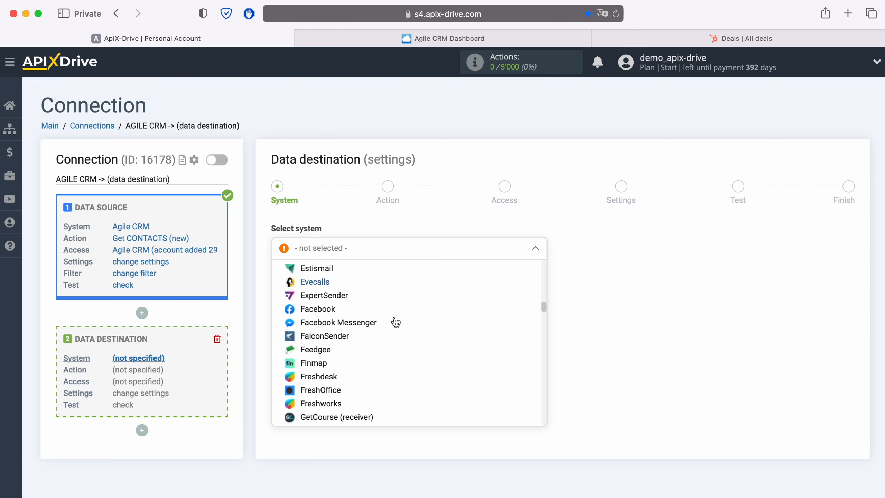
{"action": "scroll", "coordinate": [395, 321], "scroll_direction": "down", "scroll_amount": 5}
{"action": "left_click", "coordinate": [390, 347]}
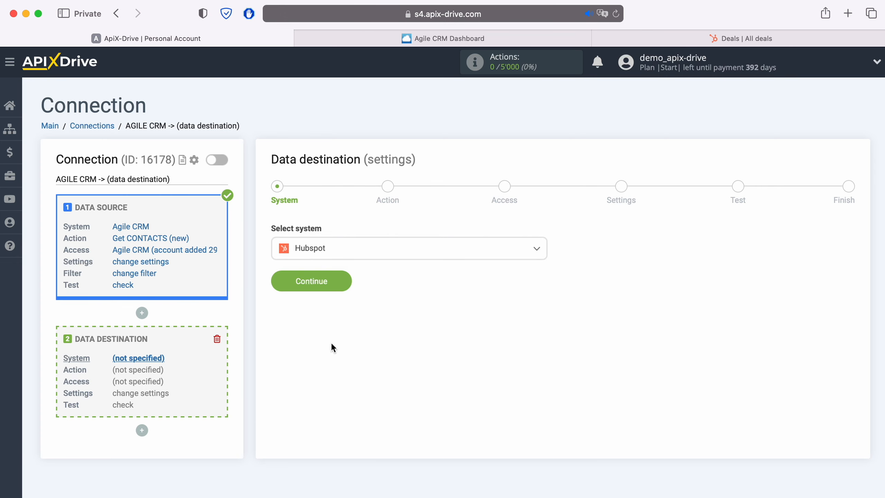
{"action": "left_click", "coordinate": [345, 283]}
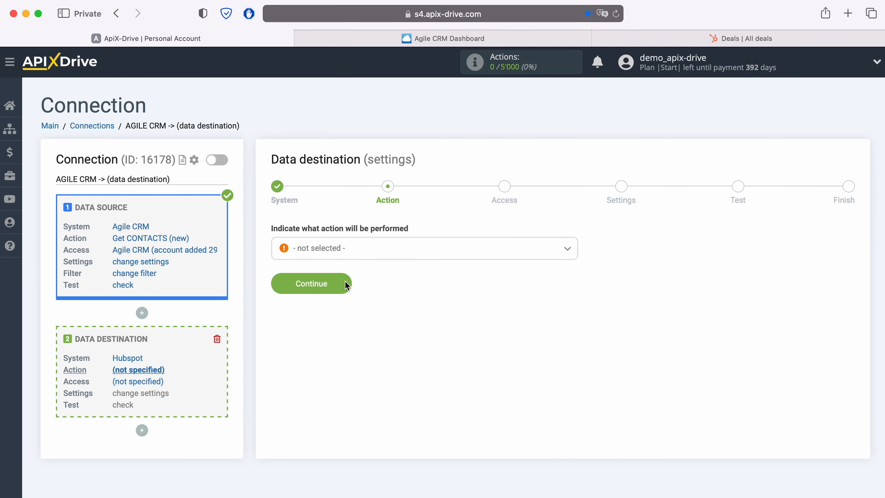
{"action": "left_click", "coordinate": [369, 249]}
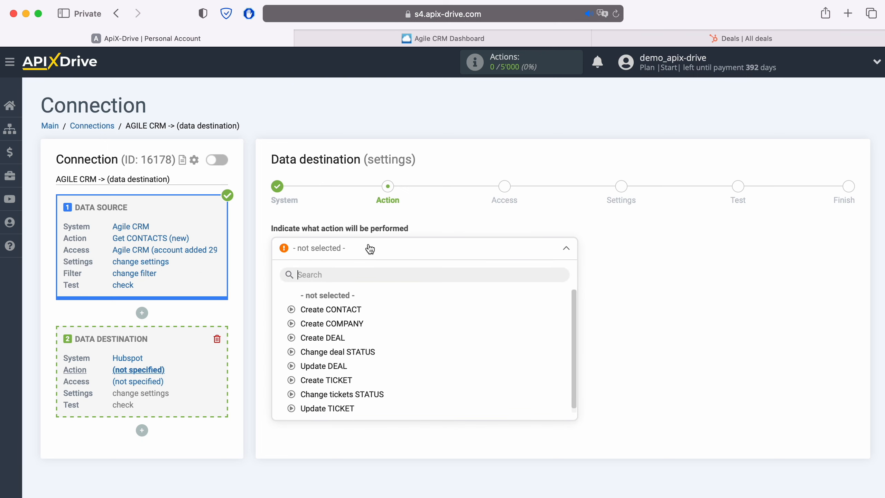
{"action": "left_click", "coordinate": [335, 338]}
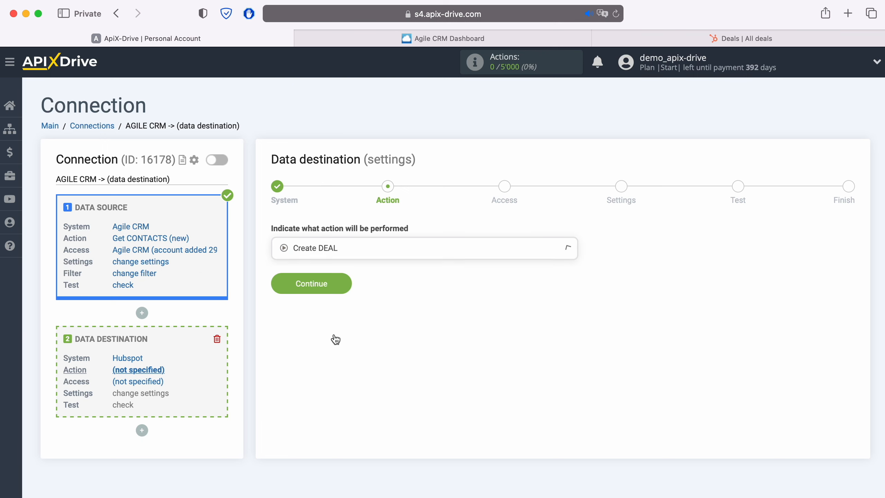
{"action": "left_click", "coordinate": [350, 282]}
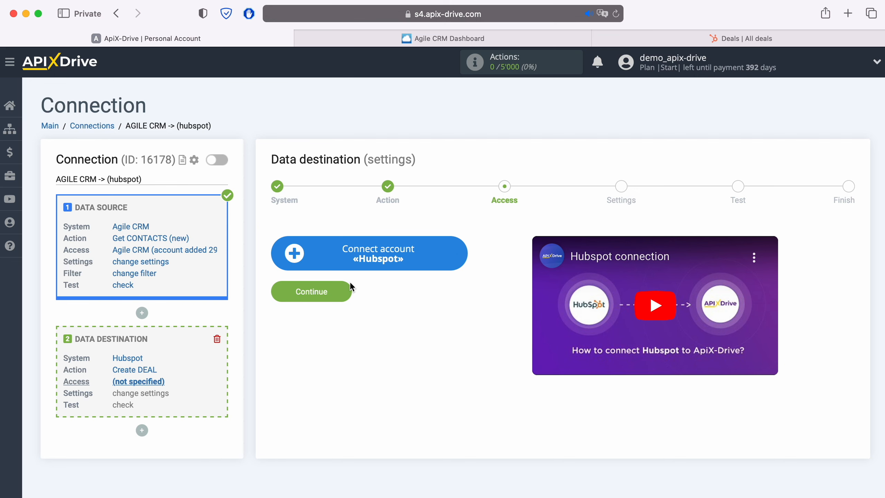
{"action": "left_click", "coordinate": [458, 255]}
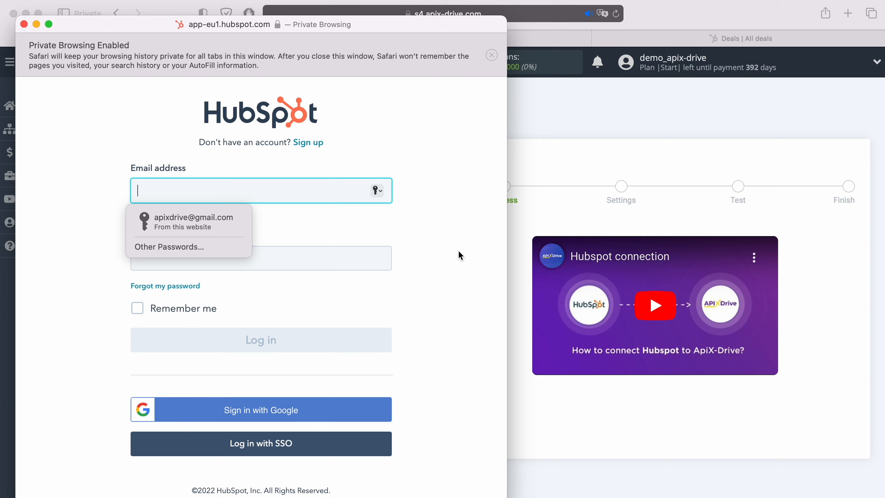
Step: Sign in to HubSpot with the saved login and verification code, then authorise the ApiX-Drive account
{"action": "left_click", "coordinate": [204, 229]}
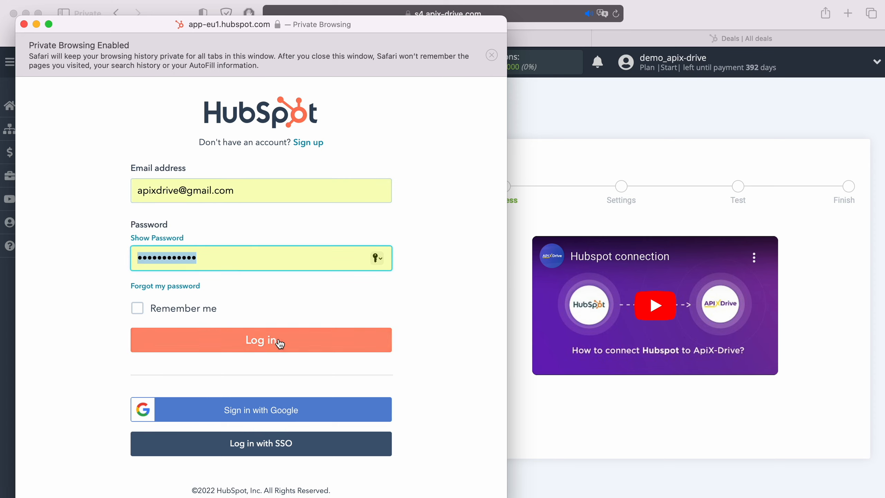
{"action": "left_click", "coordinate": [294, 345]}
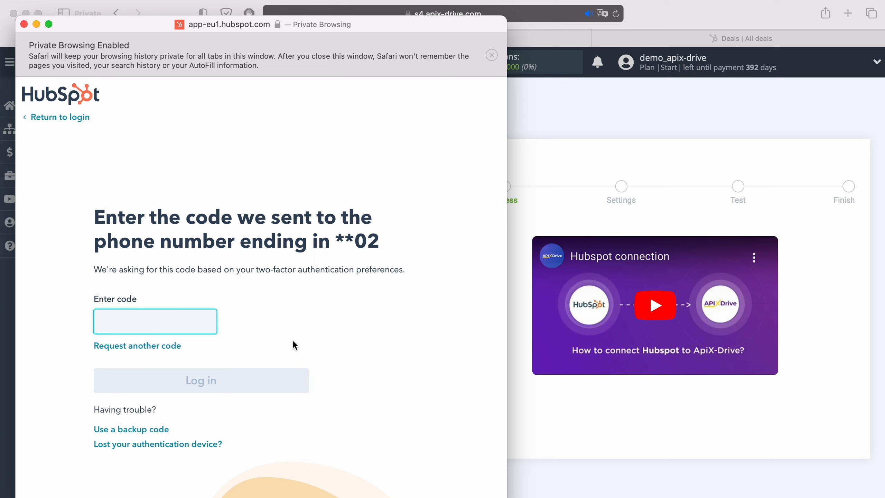
{"action": "right_click", "coordinate": [163, 325]}
{"action": "left_click", "coordinate": [194, 361]}
{"action": "left_click", "coordinate": [241, 381]}
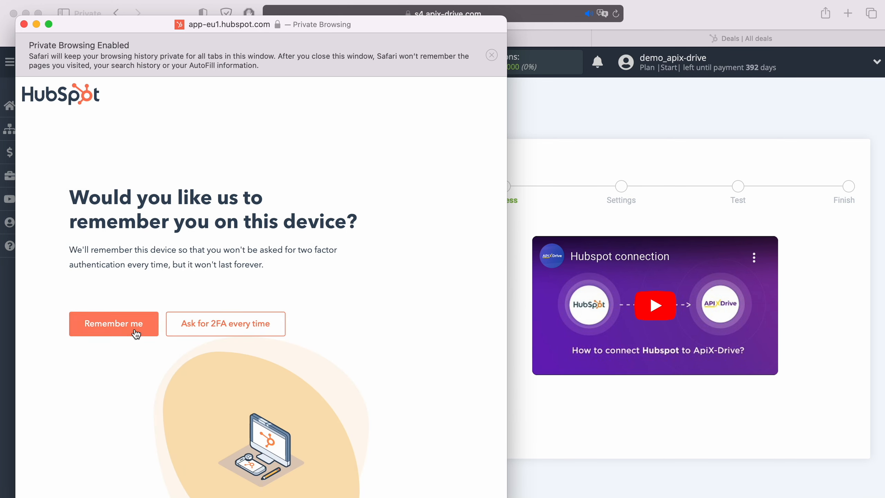
{"action": "left_click", "coordinate": [135, 332]}
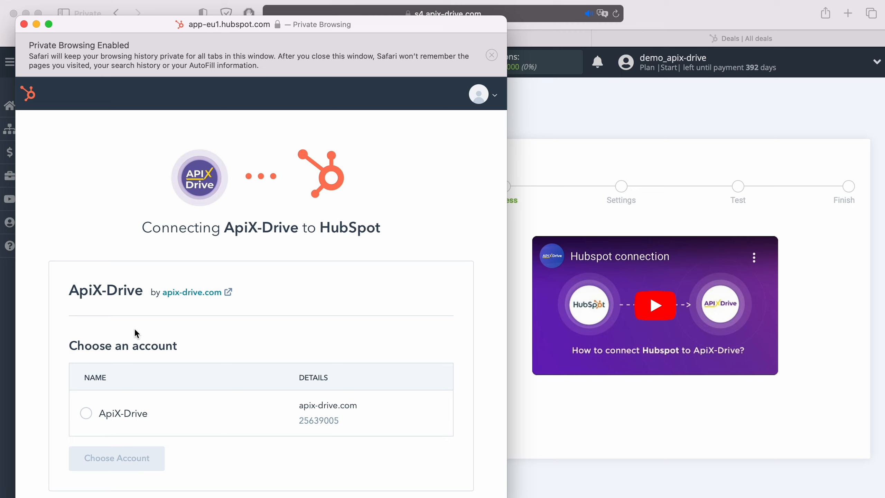
{"action": "left_click", "coordinate": [86, 413]}
{"action": "left_click", "coordinate": [123, 458]}
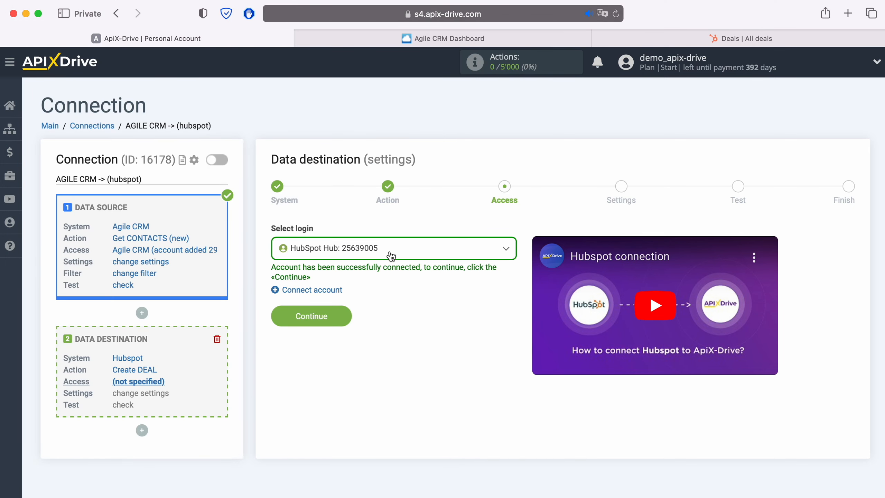
Step: Keep the new HubSpot login and proceed to the deal field settings
{"action": "left_click", "coordinate": [391, 256]}
{"action": "left_click", "coordinate": [370, 323]}
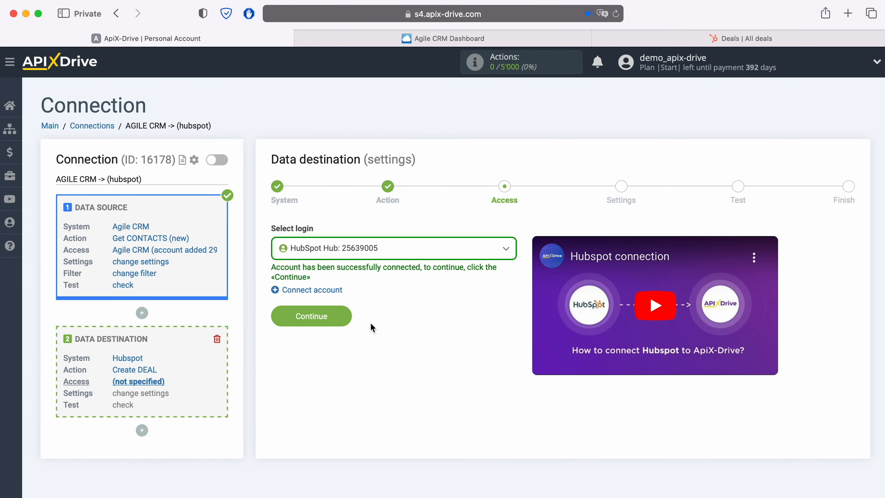
{"action": "left_click", "coordinate": [344, 317]}
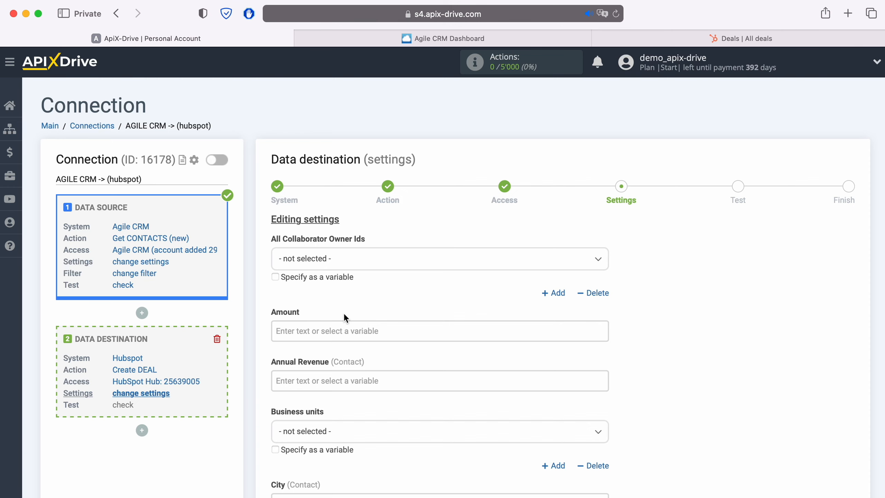
{"action": "scroll", "coordinate": [344, 313], "scroll_direction": "down", "scroll_amount": 6}
{"action": "scroll", "coordinate": [344, 312], "scroll_direction": "down", "scroll_amount": 1}
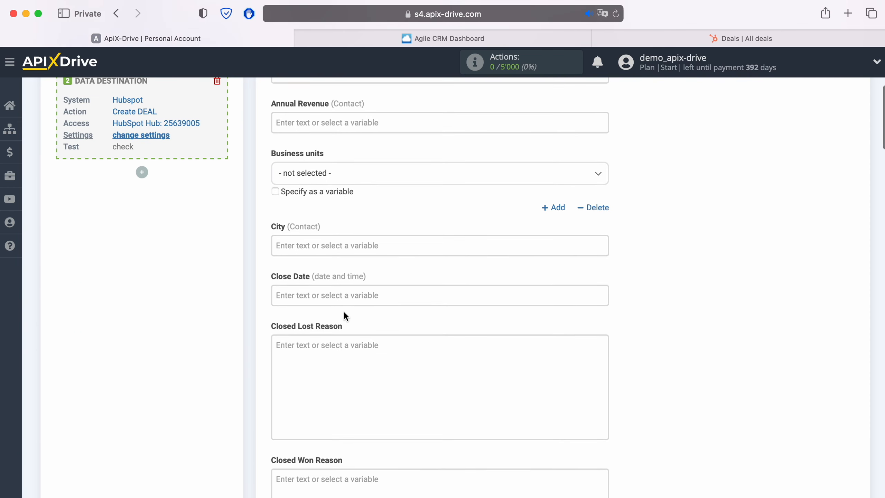
{"action": "scroll", "coordinate": [343, 312], "scroll_direction": "down", "scroll_amount": 2}
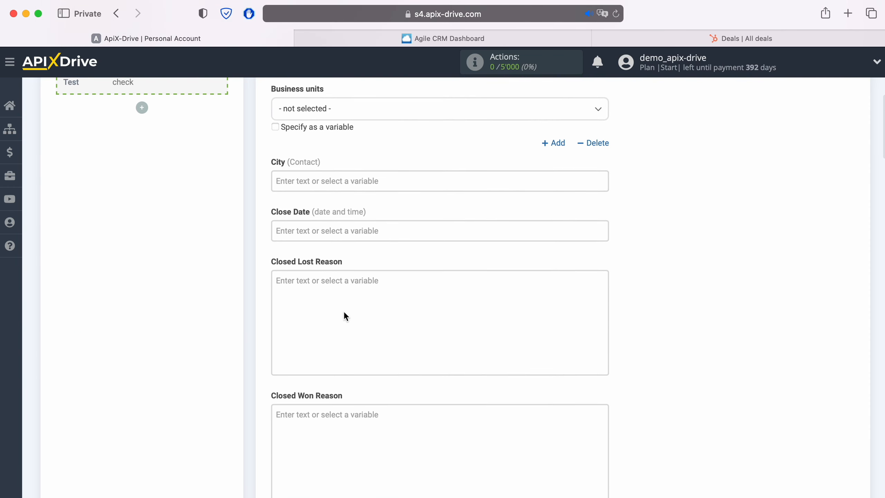
{"action": "scroll", "coordinate": [344, 317], "scroll_direction": "down", "scroll_amount": 4}
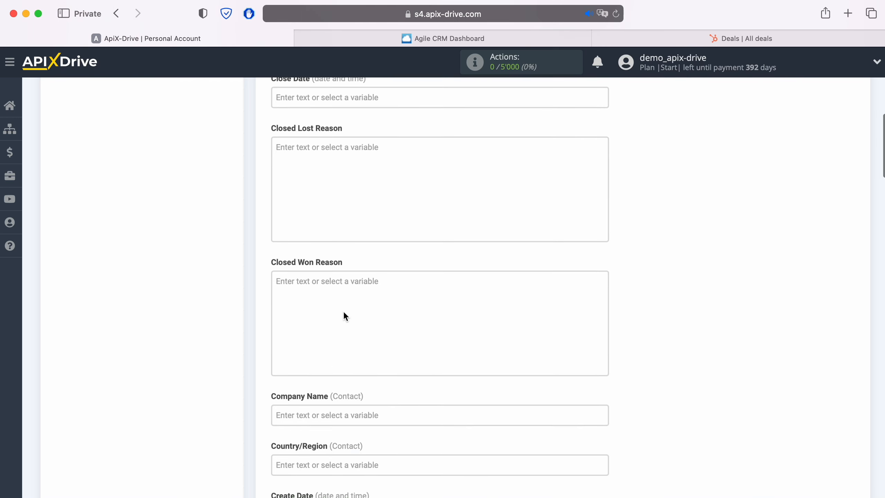
{"action": "scroll", "coordinate": [344, 317], "scroll_direction": "down", "scroll_amount": 2}
{"action": "scroll", "coordinate": [343, 313], "scroll_direction": "down", "scroll_amount": 2}
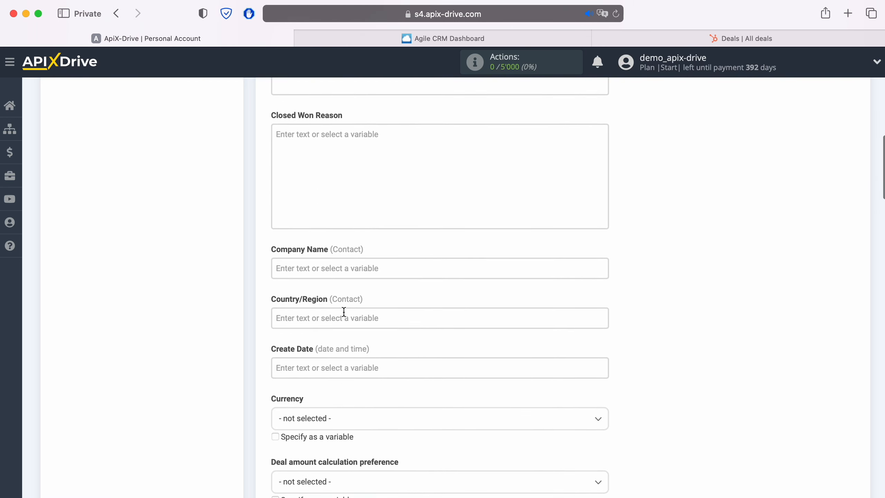
{"action": "scroll", "coordinate": [343, 311], "scroll_direction": "down", "scroll_amount": 2}
{"action": "scroll", "coordinate": [344, 311], "scroll_direction": "down", "scroll_amount": 2}
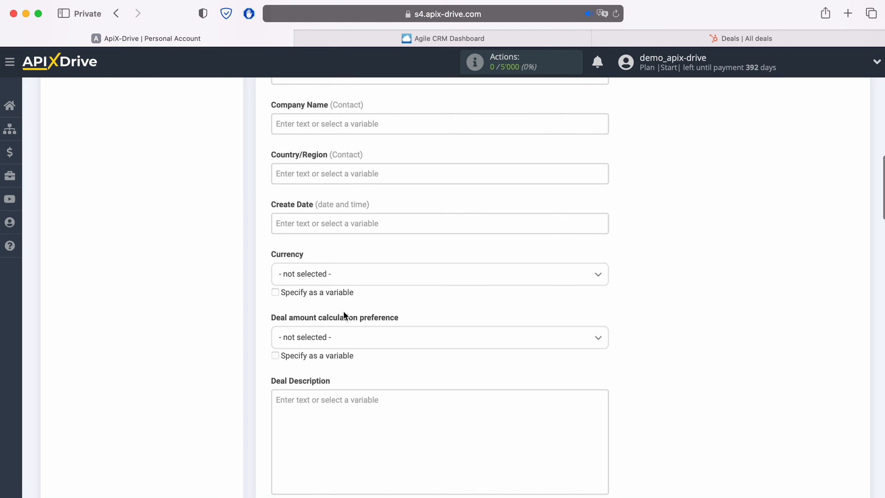
{"action": "scroll", "coordinate": [344, 311], "scroll_direction": "down", "scroll_amount": 1}
{"action": "scroll", "coordinate": [343, 313], "scroll_direction": "down", "scroll_amount": 2}
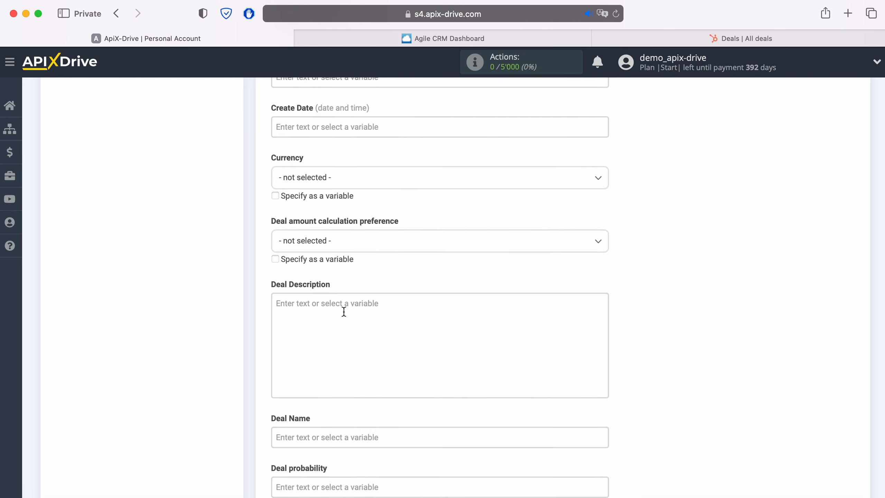
{"action": "scroll", "coordinate": [344, 311], "scroll_direction": "down", "scroll_amount": 3}
Step: Set Deal Name to 'New CONTACT from AgileCRM' followed by the contact's first and last name
{"action": "left_click", "coordinate": [326, 348]}
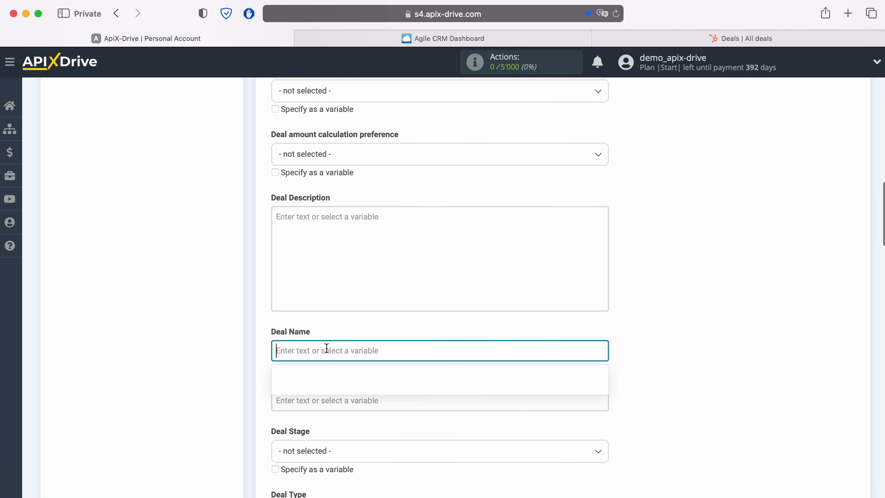
{"action": "scroll", "coordinate": [454, 301], "scroll_direction": "down", "scroll_amount": 5}
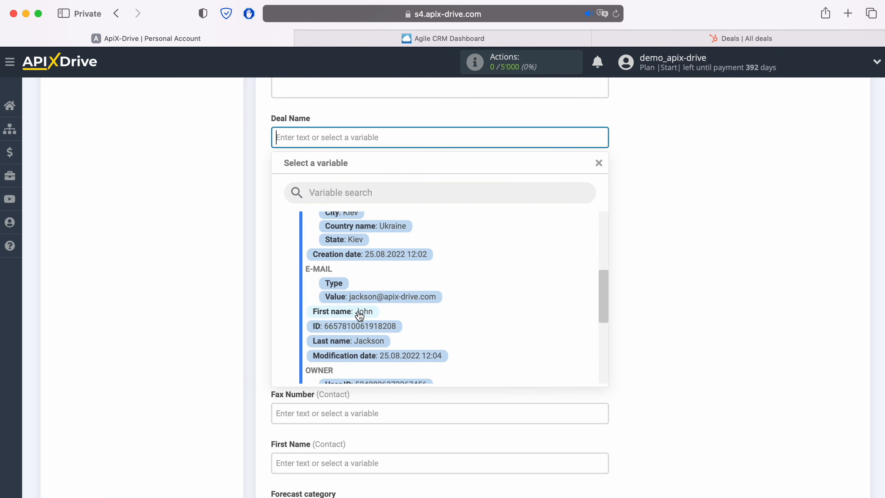
{"action": "left_click", "coordinate": [360, 312]}
{"action": "left_click", "coordinate": [444, 139]}
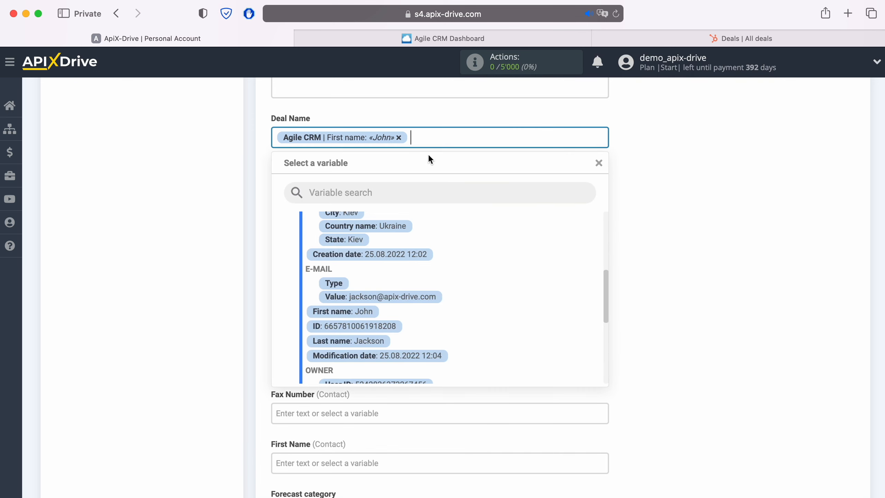
{"action": "left_click", "coordinate": [381, 340]}
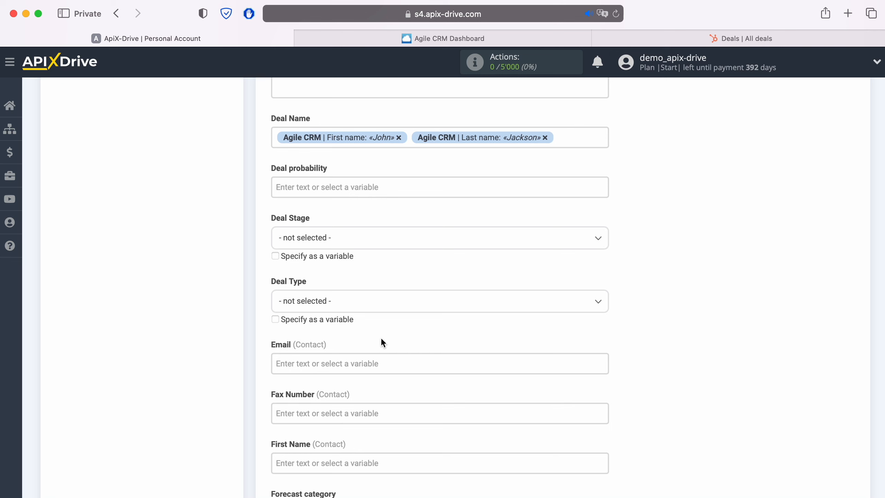
{"action": "left_click", "coordinate": [275, 137]}
{"action": "type", "text": "New"}
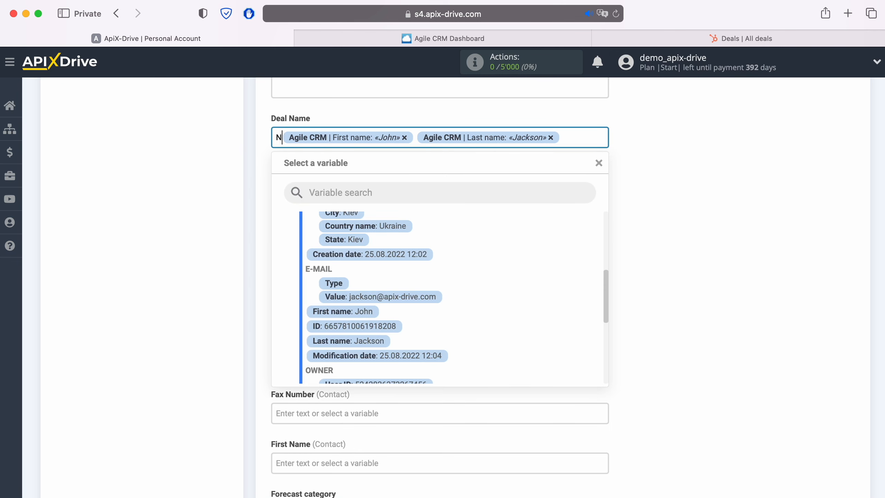
{"action": "type", "text": " CONTAC"}
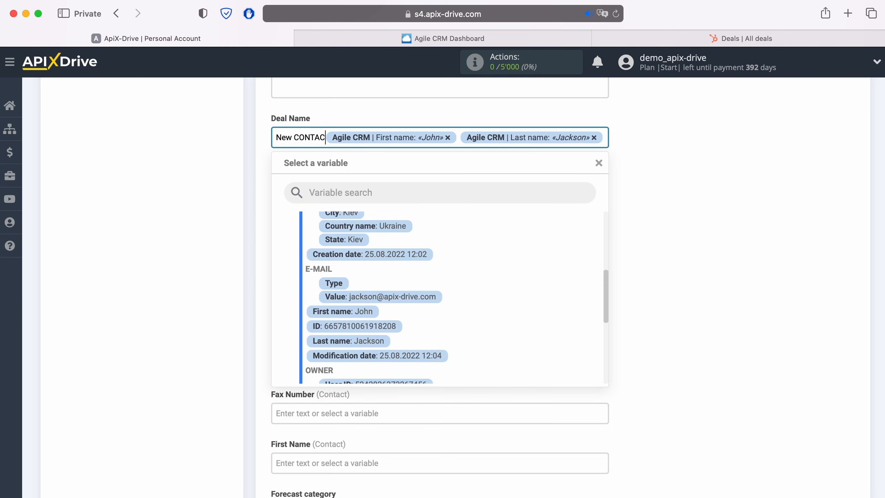
{"action": "type", "text": "T from AgileCRM"}
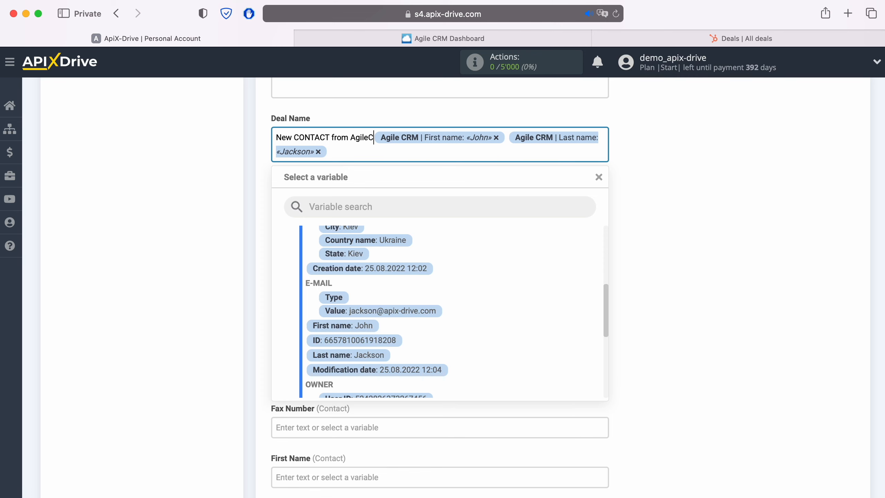
{"action": "left_click", "coordinate": [205, 164]}
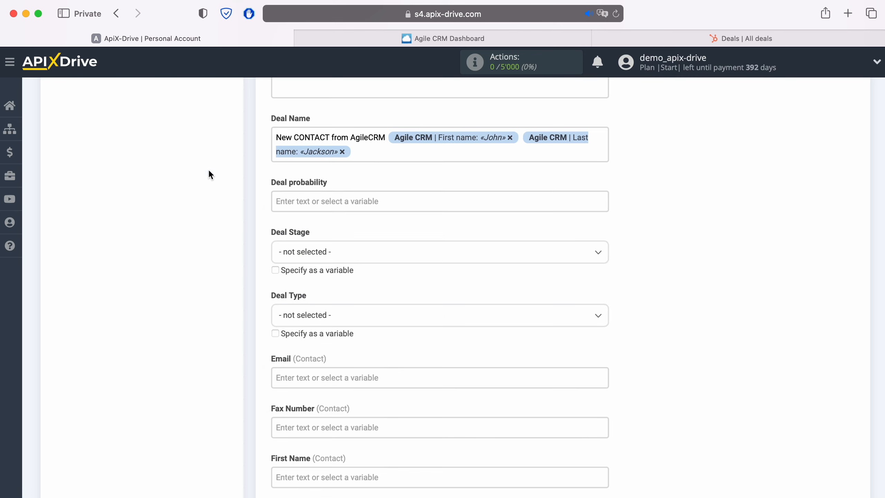
{"action": "left_click", "coordinate": [329, 251]}
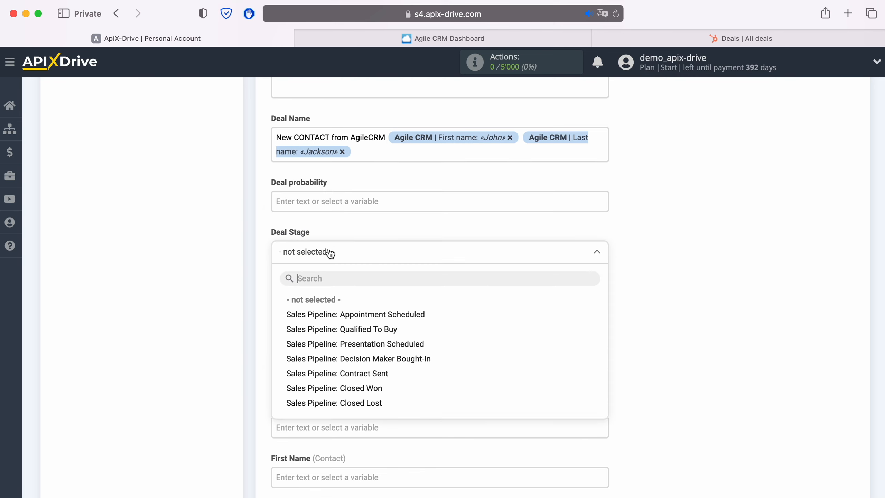
Step: Set Deal Stage to Appointment Scheduled and map the contact's email into Email
{"action": "left_click", "coordinate": [340, 314]}
{"action": "scroll", "coordinate": [342, 315], "scroll_direction": "down", "scroll_amount": 3}
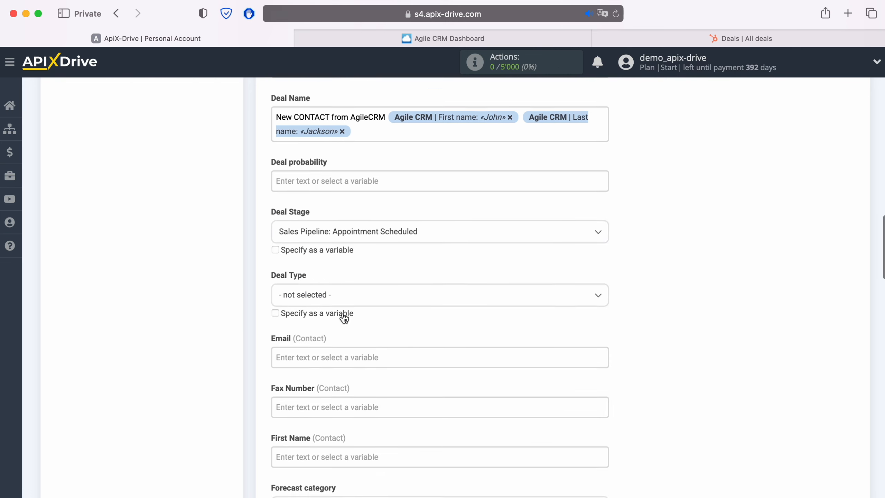
{"action": "left_click", "coordinate": [340, 299]}
{"action": "scroll", "coordinate": [340, 301], "scroll_direction": "down", "scroll_amount": 6}
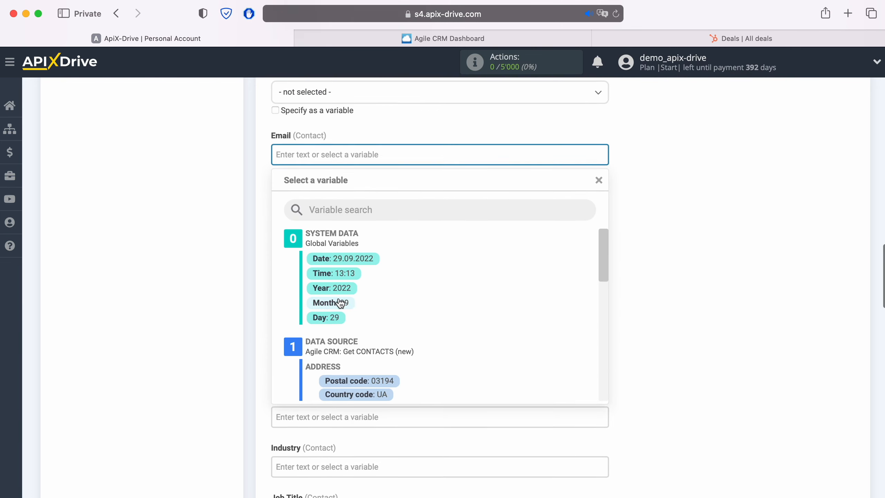
{"action": "scroll", "coordinate": [448, 293], "scroll_direction": "down", "scroll_amount": 5}
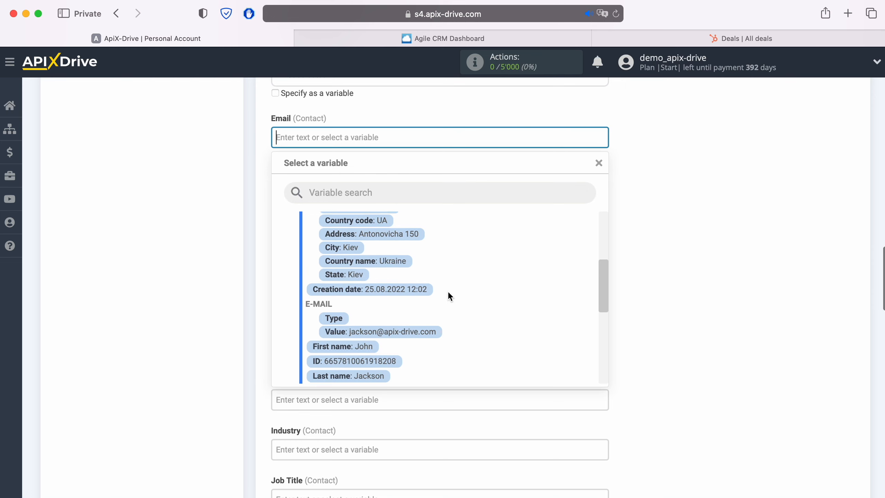
{"action": "left_click", "coordinate": [411, 329]}
Step: Map the contact's first and last name into First Name and Last Name
{"action": "left_click", "coordinate": [362, 237]}
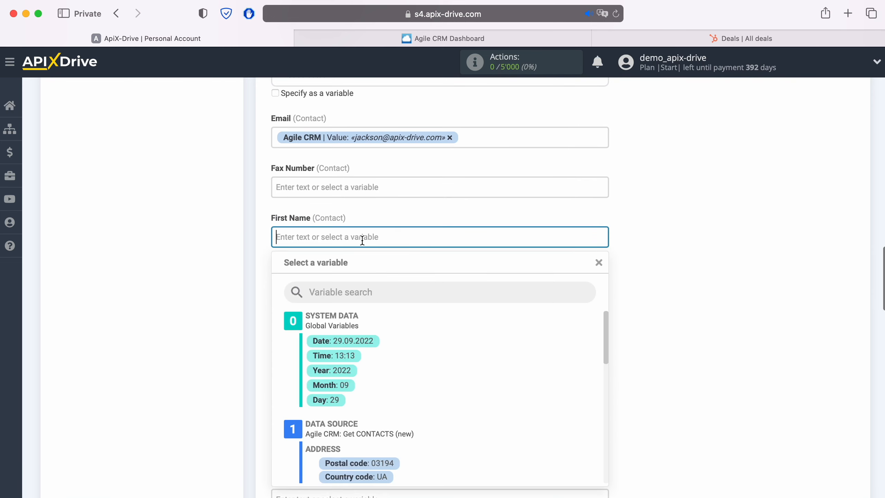
{"action": "scroll", "coordinate": [457, 305], "scroll_direction": "down", "scroll_amount": 5}
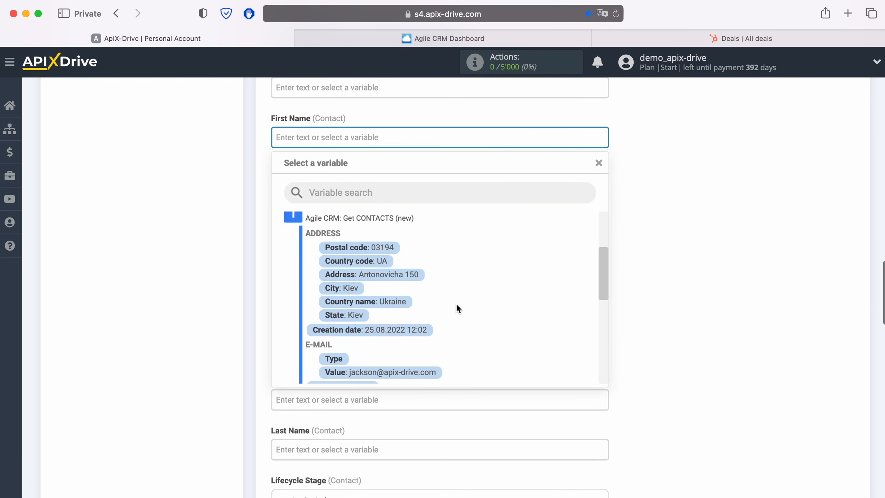
{"action": "left_click", "coordinate": [366, 327]}
{"action": "scroll", "coordinate": [368, 321], "scroll_direction": "down", "scroll_amount": 4}
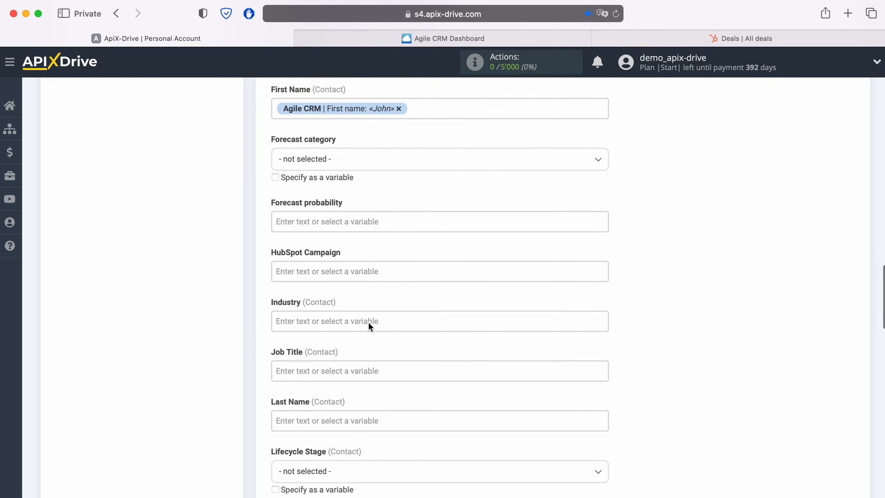
{"action": "scroll", "coordinate": [367, 322], "scroll_direction": "down", "scroll_amount": 1}
{"action": "left_click", "coordinate": [366, 306]}
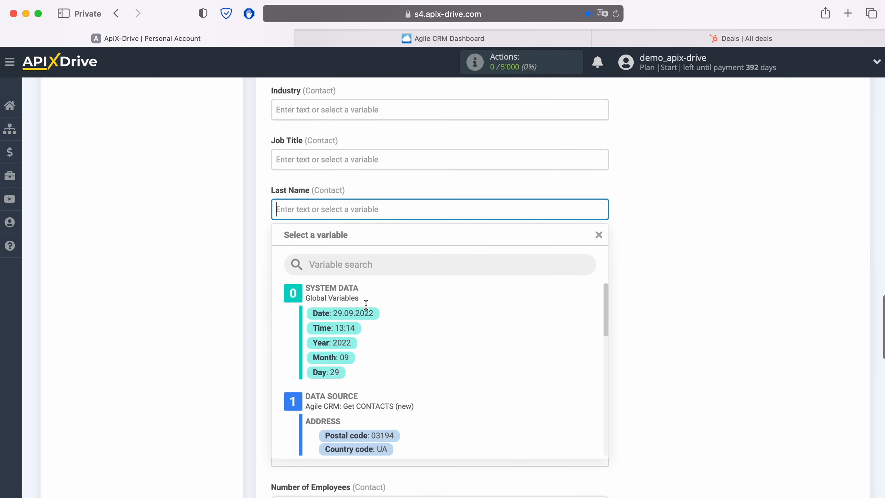
{"action": "scroll", "coordinate": [434, 307], "scroll_direction": "down", "scroll_amount": 5}
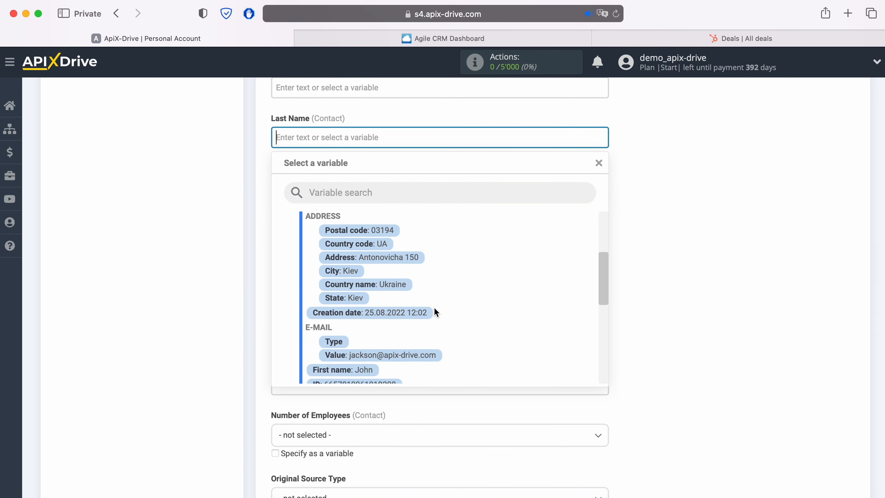
{"action": "scroll", "coordinate": [434, 307], "scroll_direction": "down", "scroll_amount": 2}
{"action": "left_click", "coordinate": [400, 305]}
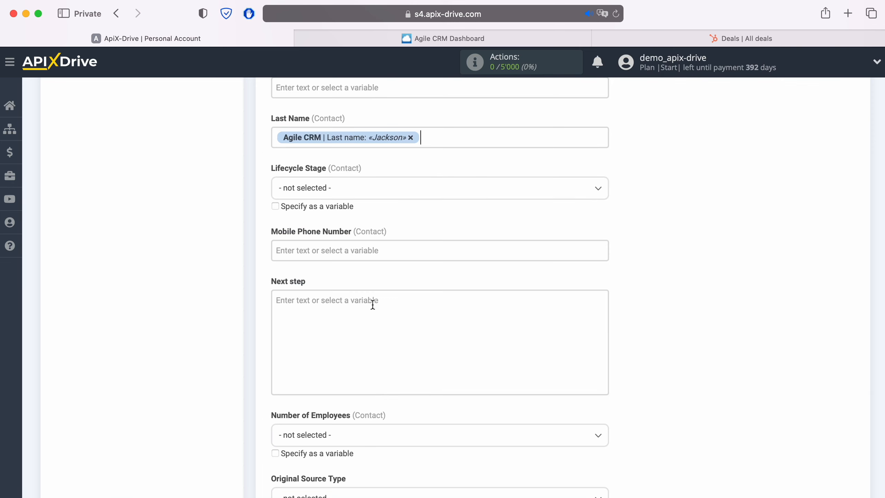
Step: Map the contact's phone into both Mobile Phone Number and Phone Number
{"action": "left_click", "coordinate": [325, 251]}
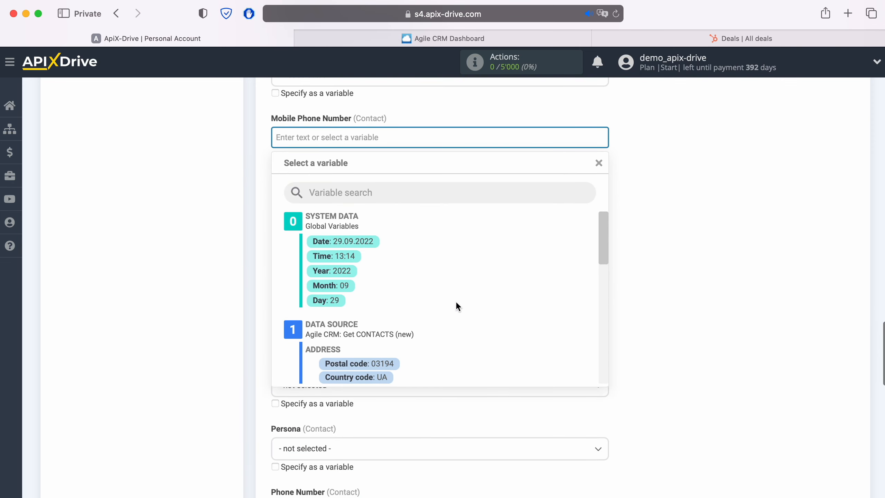
{"action": "scroll", "coordinate": [456, 300], "scroll_direction": "down", "scroll_amount": 2}
{"action": "scroll", "coordinate": [456, 303], "scroll_direction": "down", "scroll_amount": 5}
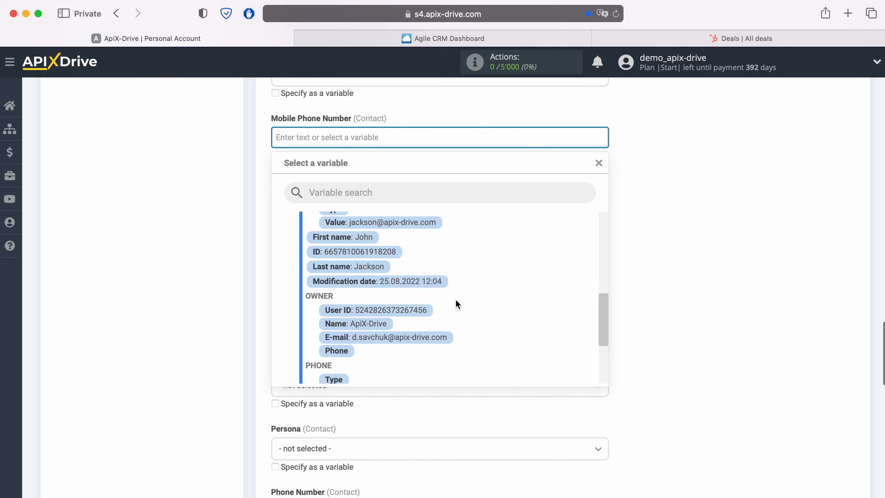
{"action": "scroll", "coordinate": [455, 299], "scroll_direction": "down", "scroll_amount": 3}
{"action": "left_click", "coordinate": [401, 316]}
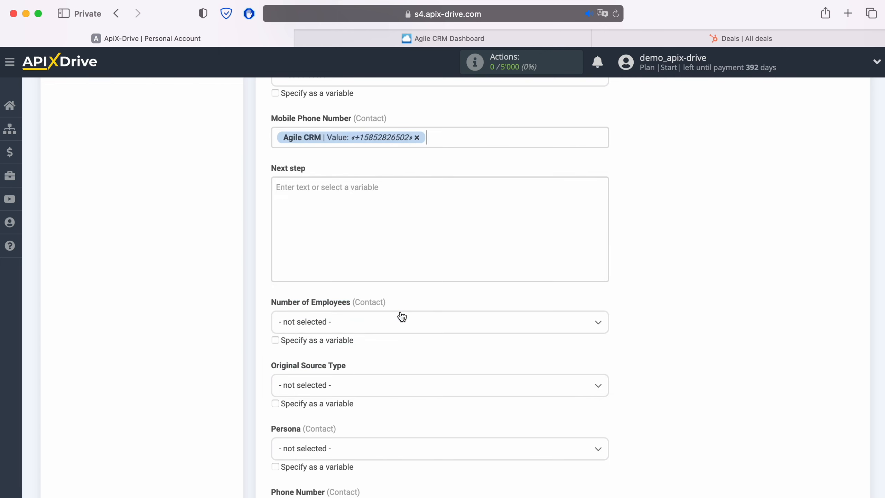
{"action": "scroll", "coordinate": [427, 306], "scroll_direction": "down", "scroll_amount": 6}
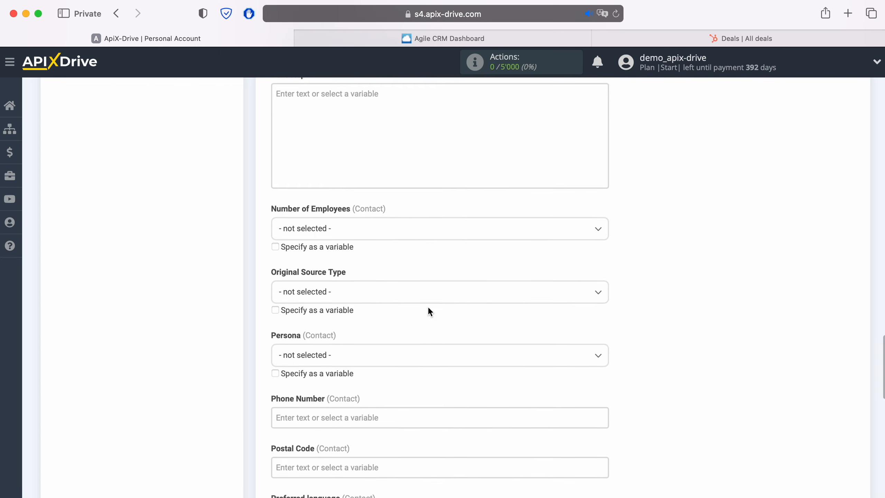
{"action": "left_click", "coordinate": [398, 304]}
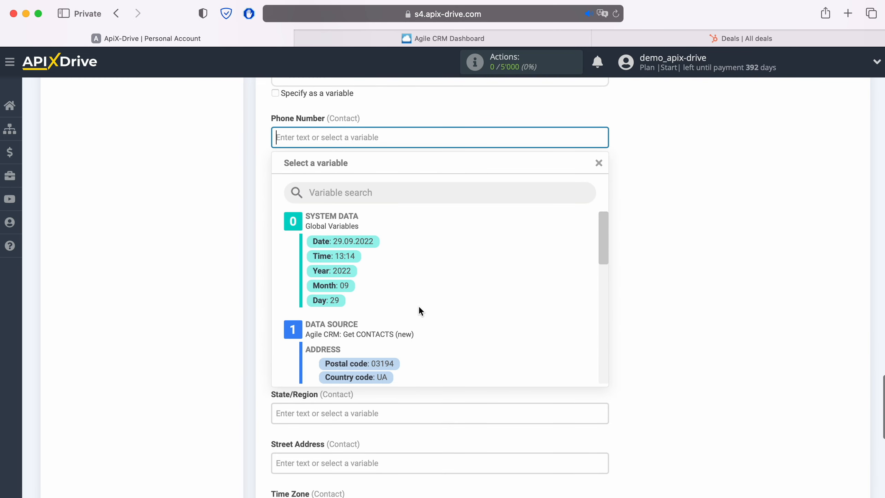
{"action": "scroll", "coordinate": [436, 310], "scroll_direction": "down", "scroll_amount": 5}
{"action": "scroll", "coordinate": [453, 308], "scroll_direction": "down", "scroll_amount": 6}
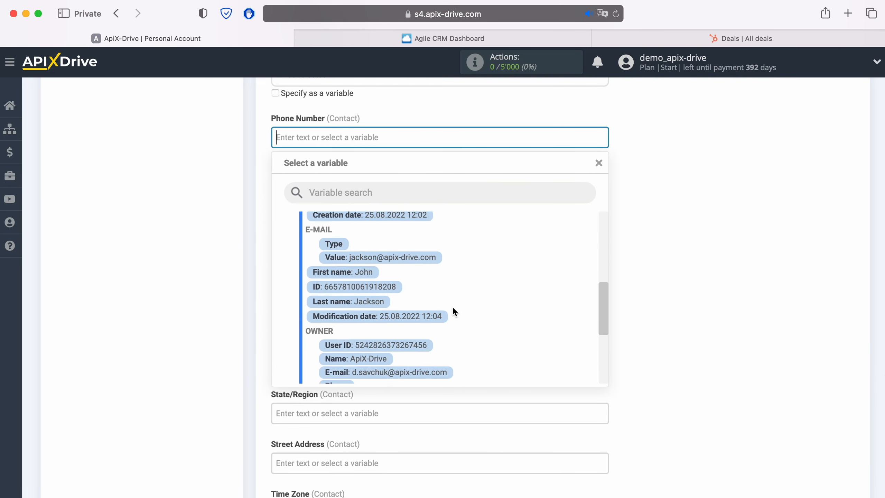
{"action": "left_click", "coordinate": [403, 343]}
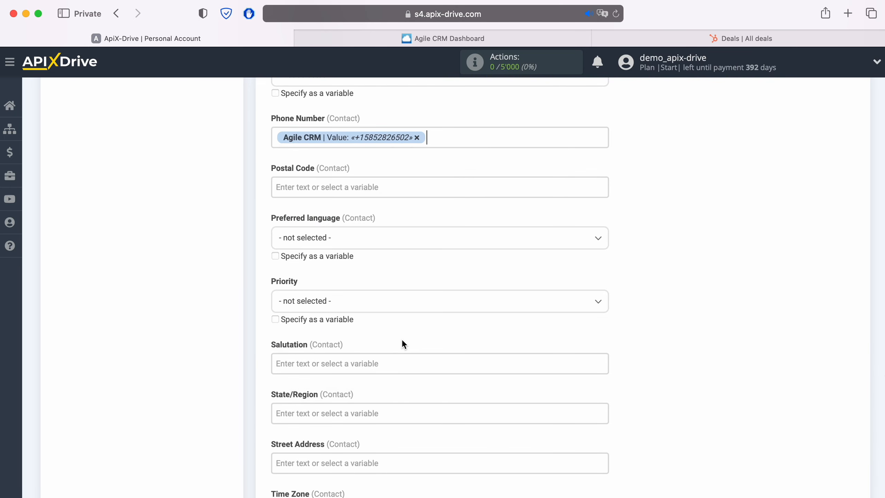
Step: Map the contact's website into the Website URL field
{"action": "scroll", "coordinate": [403, 338], "scroll_direction": "down", "scroll_amount": 3}
{"action": "scroll", "coordinate": [403, 335], "scroll_direction": "down", "scroll_amount": 3}
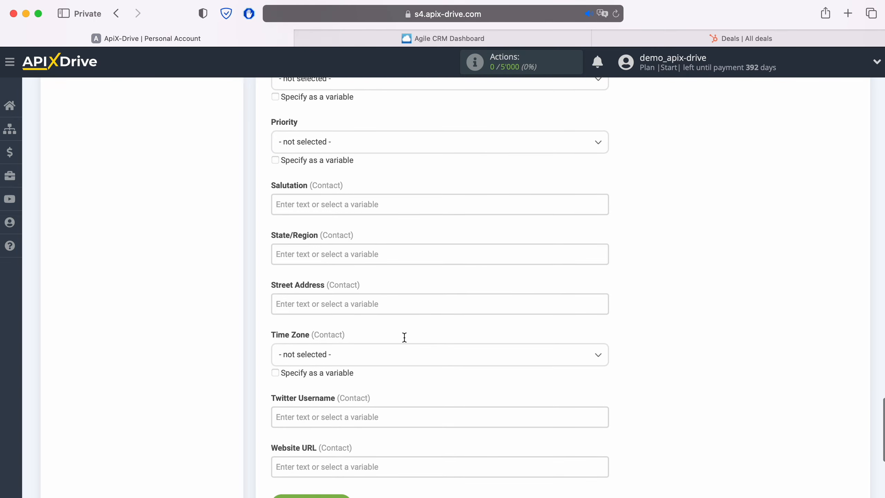
{"action": "left_click", "coordinate": [347, 416]}
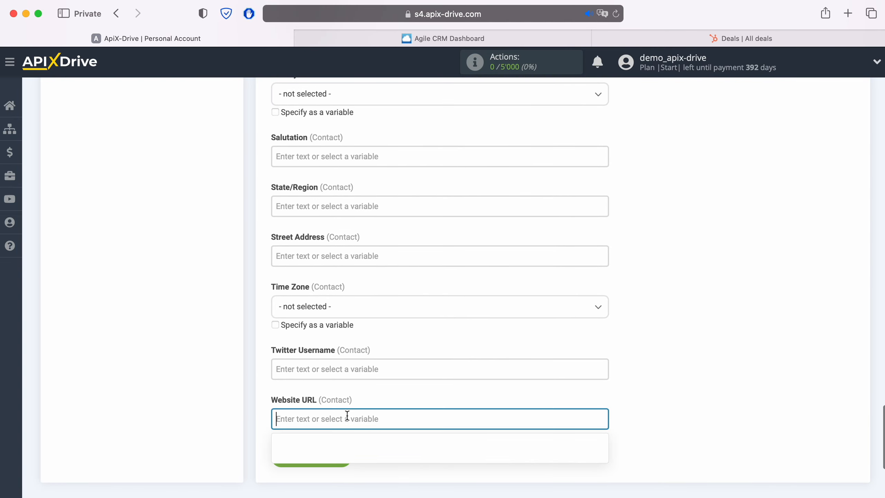
{"action": "scroll", "coordinate": [396, 372], "scroll_direction": "down", "scroll_amount": 7}
{"action": "scroll", "coordinate": [449, 347], "scroll_direction": "down", "scroll_amount": 7}
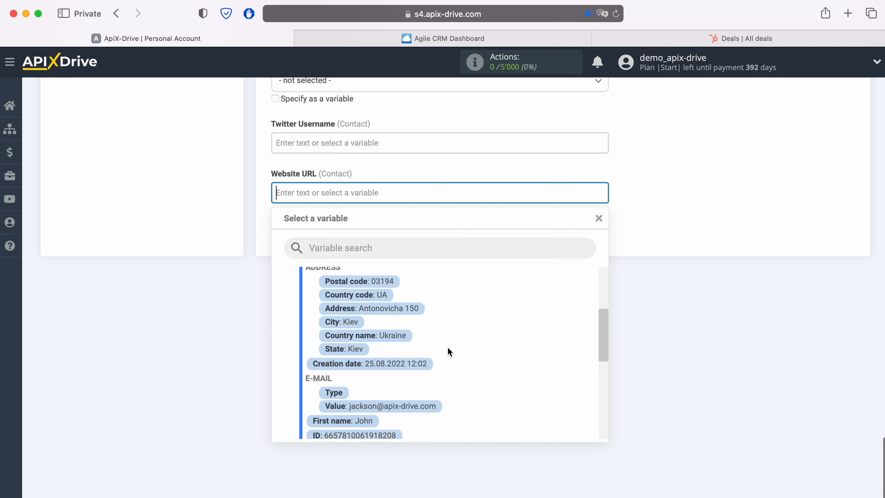
{"action": "scroll", "coordinate": [448, 346], "scroll_direction": "down", "scroll_amount": 4}
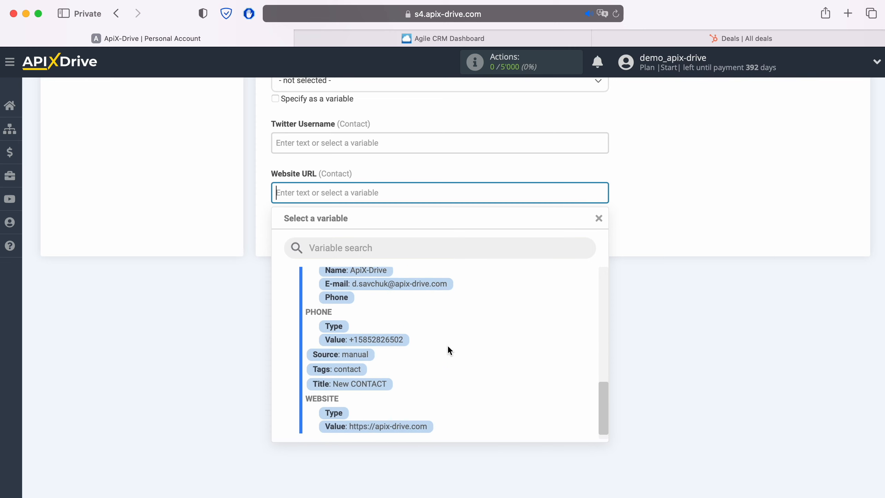
{"action": "left_click", "coordinate": [400, 415]}
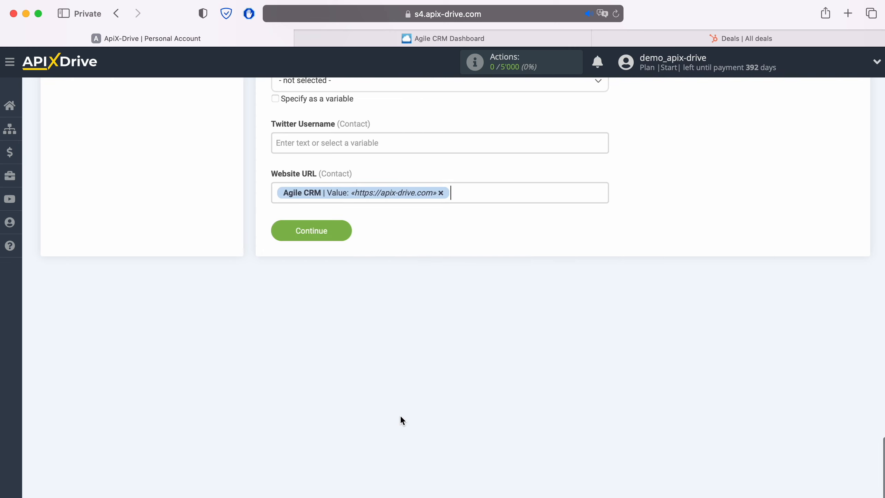
Step: Send a test deal to HubSpot and check it appears in HubSpot's Deals list
{"action": "left_click", "coordinate": [347, 226]}
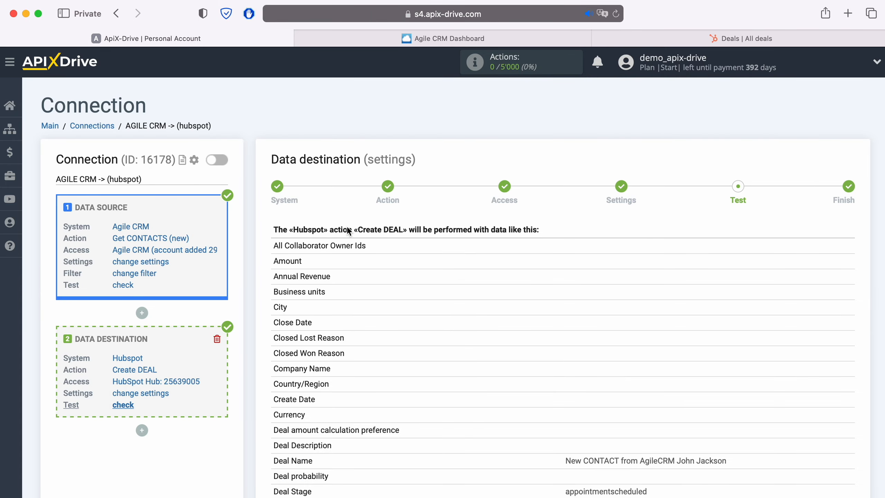
{"action": "scroll", "coordinate": [739, 303], "scroll_direction": "down", "scroll_amount": 4}
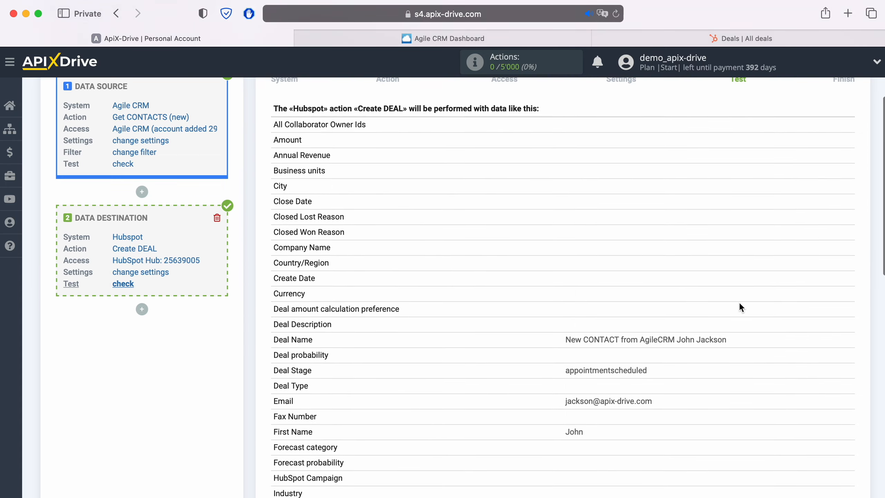
{"action": "scroll", "coordinate": [738, 301], "scroll_direction": "down", "scroll_amount": 5}
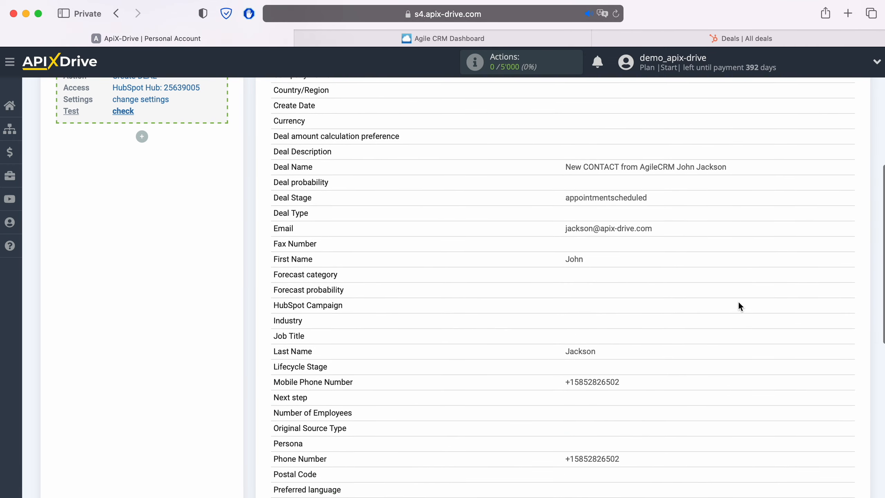
{"action": "scroll", "coordinate": [738, 303], "scroll_direction": "down", "scroll_amount": 4}
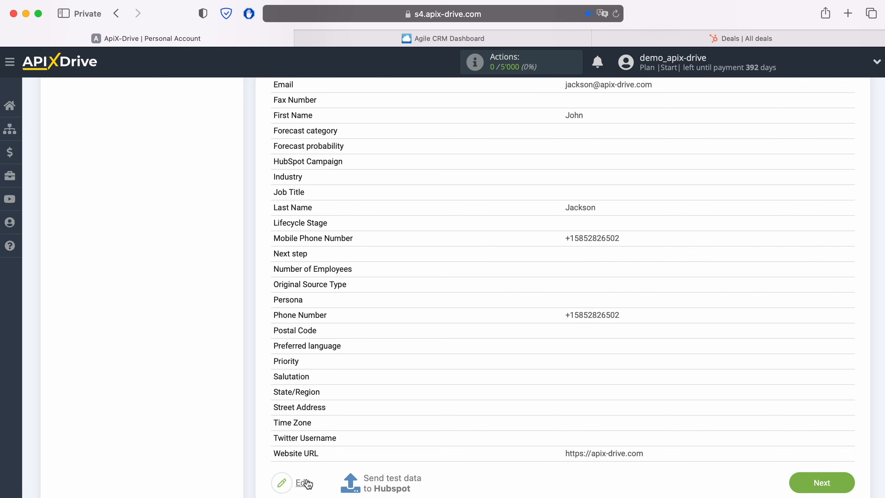
{"action": "left_click", "coordinate": [392, 482]}
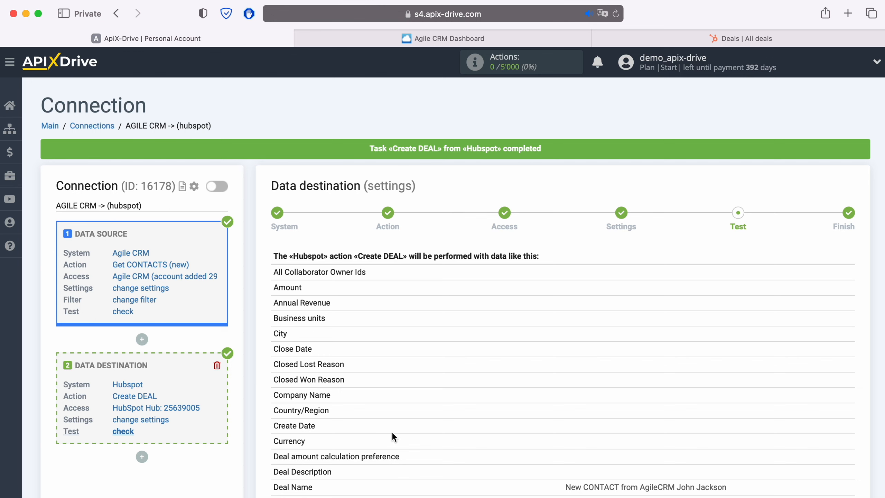
{"action": "left_click", "coordinate": [628, 39]}
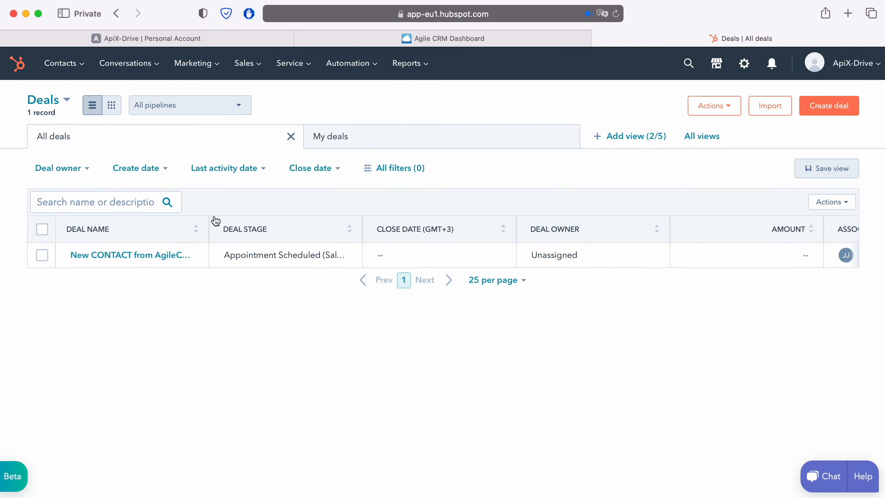
Step: Review the 'New CONTACT from AgileCRM' deal record and its one associated contact, then return to ApiX-Drive
{"action": "left_click", "coordinate": [117, 255]}
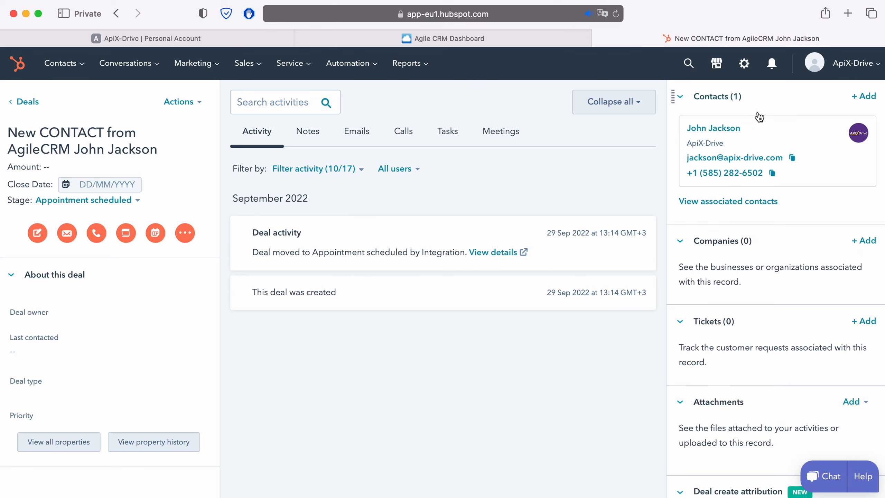
{"action": "mouse_move", "coordinate": [727, 177]}
{"action": "left_click", "coordinate": [179, 39]}
Step: Finish the destination setup and enable auto-update for the connection
{"action": "scroll", "coordinate": [691, 367], "scroll_direction": "down", "scroll_amount": 1}
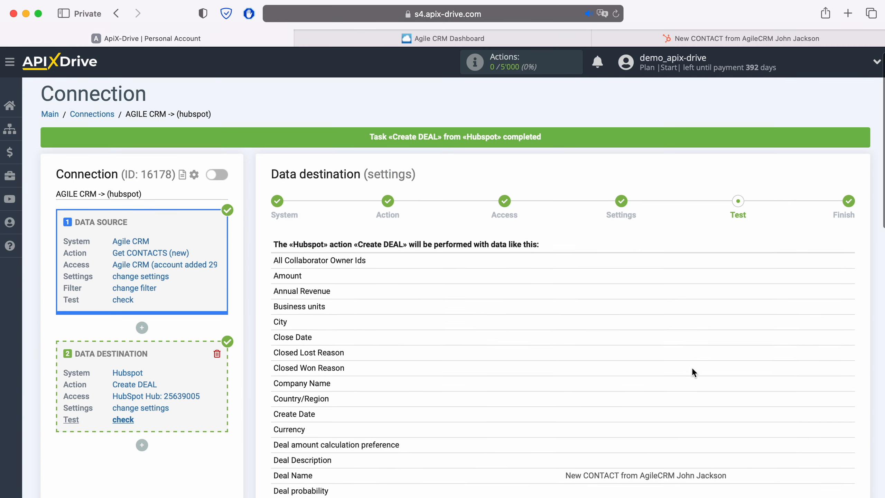
{"action": "scroll", "coordinate": [691, 368], "scroll_direction": "down", "scroll_amount": 12}
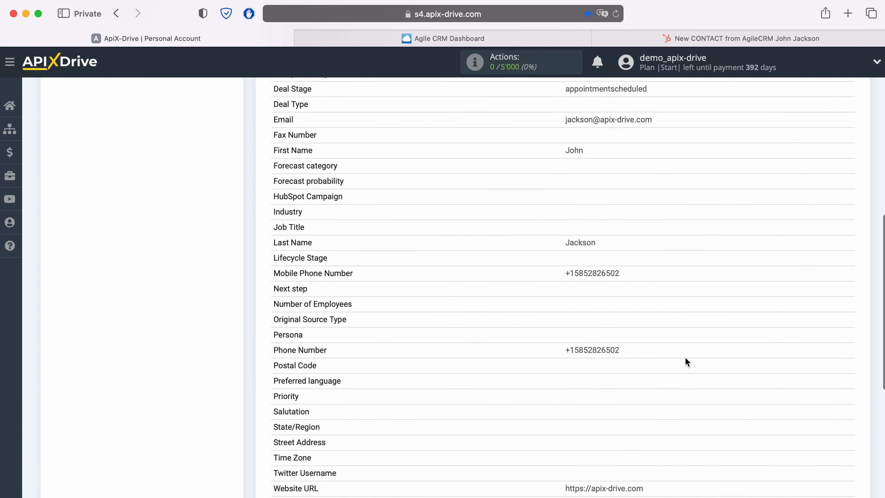
{"action": "scroll", "coordinate": [684, 357], "scroll_direction": "down", "scroll_amount": 3}
{"action": "left_click", "coordinate": [846, 433]}
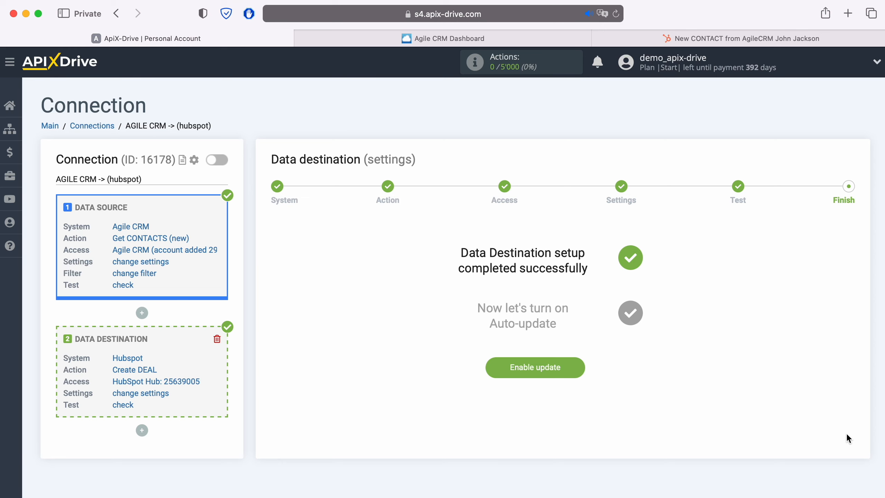
{"action": "left_click", "coordinate": [573, 365]}
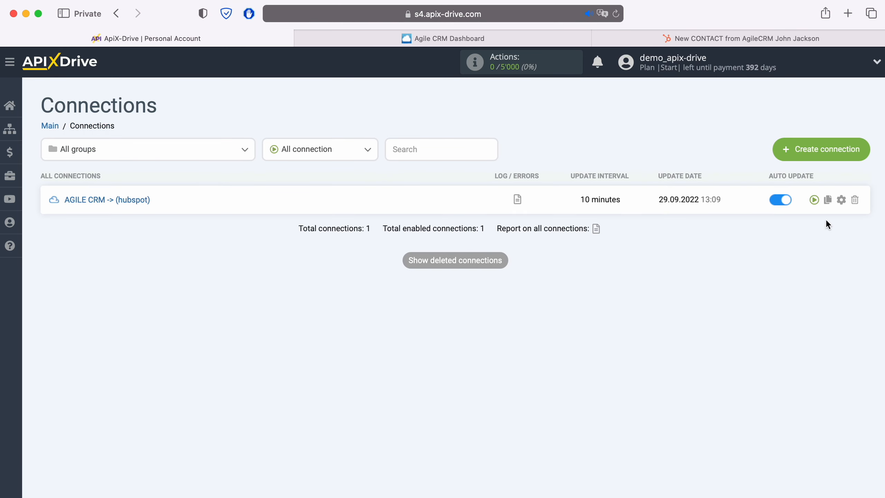
Step: Set the connection's update interval to 5 minutes and save the settings
{"action": "left_click", "coordinate": [841, 200]}
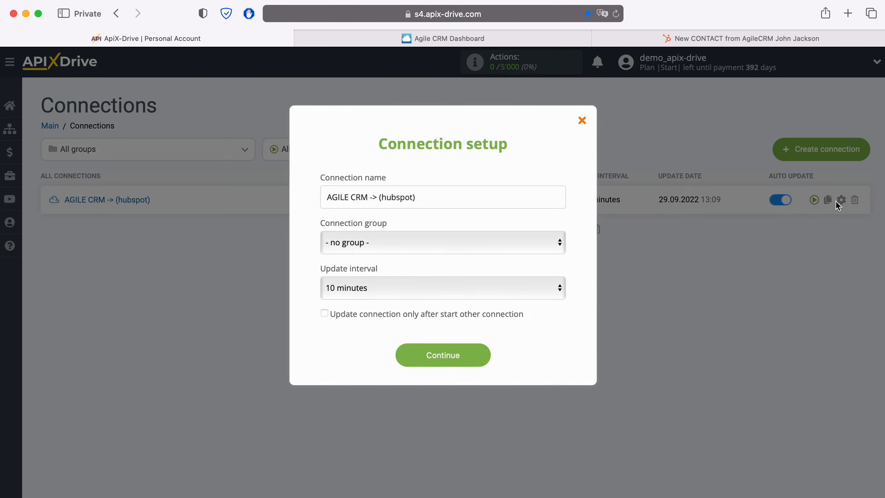
{"action": "left_click", "coordinate": [476, 286]}
{"action": "left_click", "coordinate": [449, 268]}
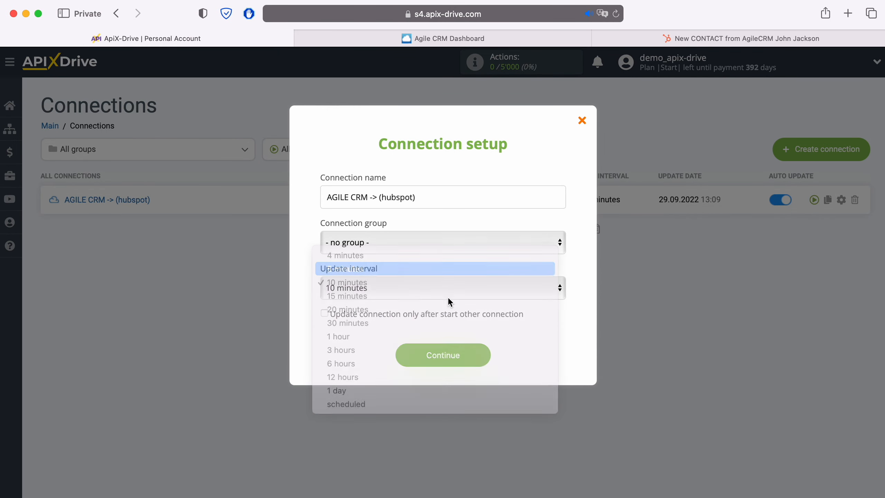
{"action": "left_click", "coordinate": [475, 356]}
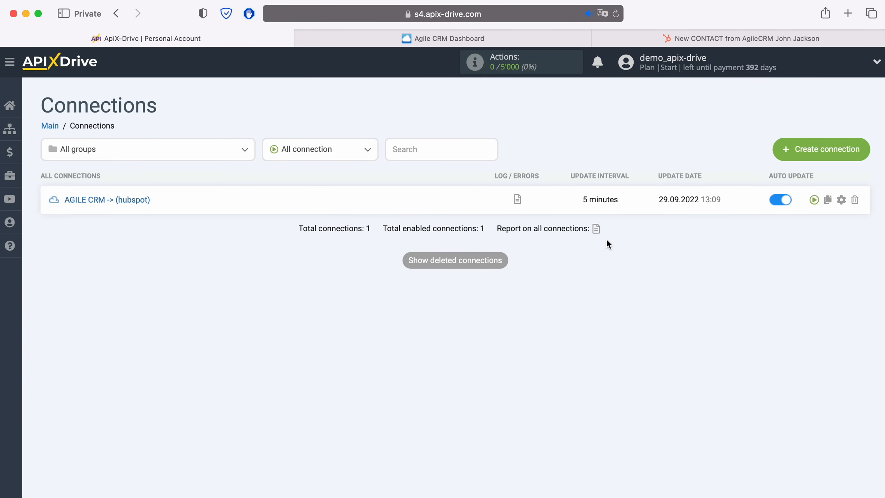